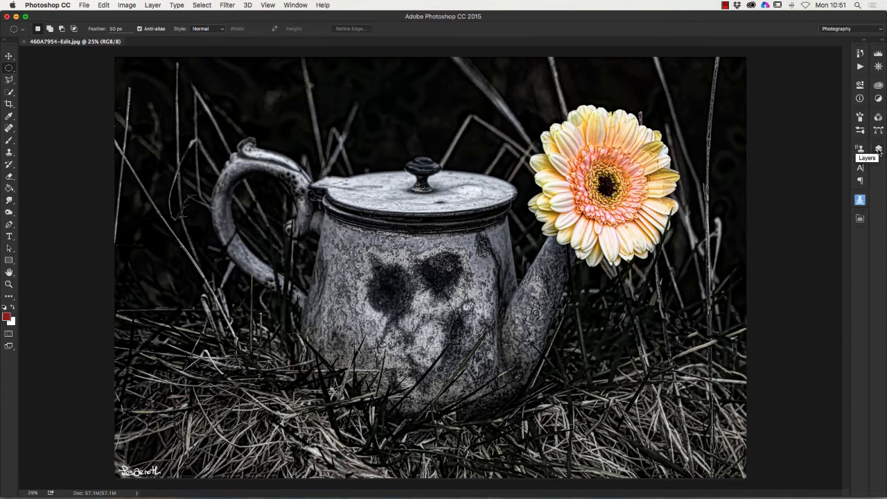
Step: Duplicate the Background layer within the same document, keeping the name Background copy
click(878, 150)
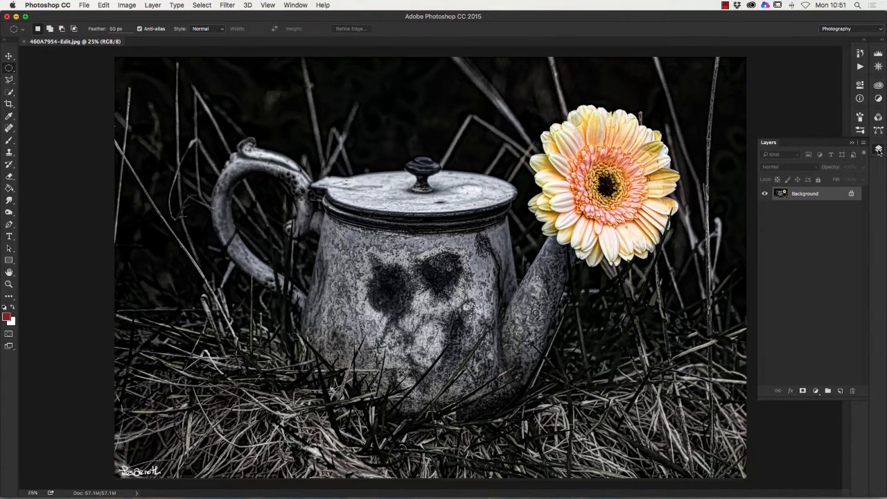
right_click(801, 195)
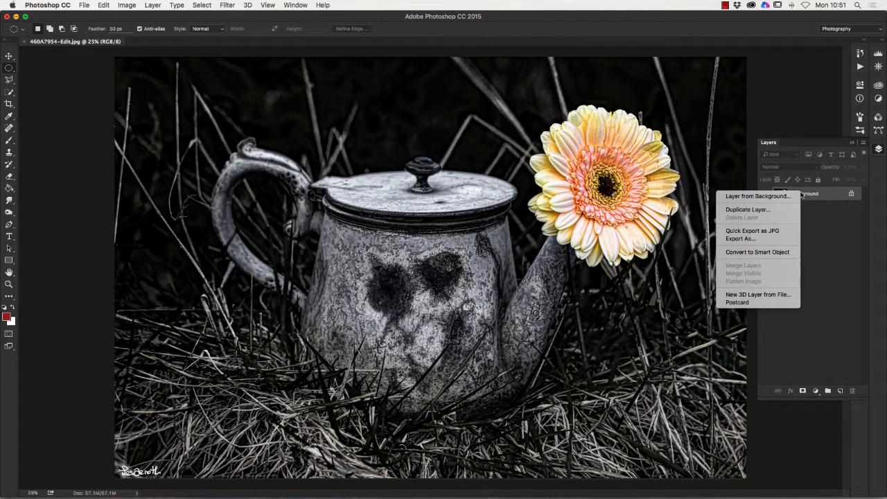
click(748, 209)
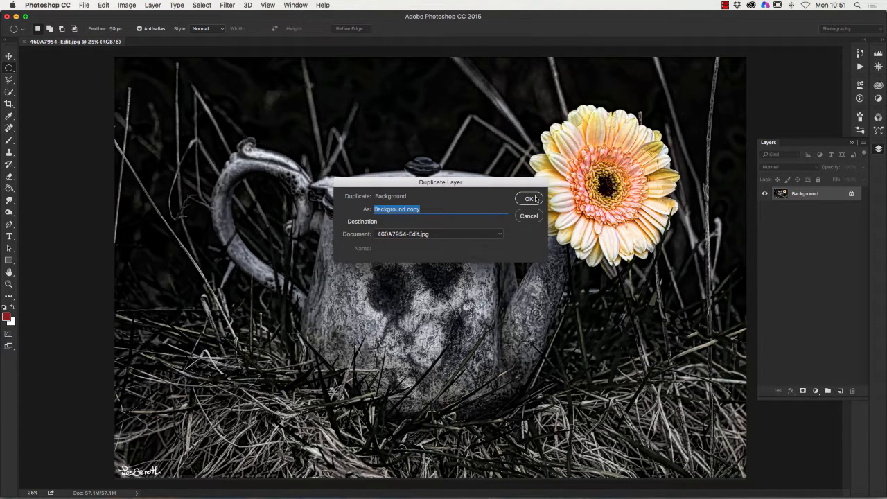
click(528, 199)
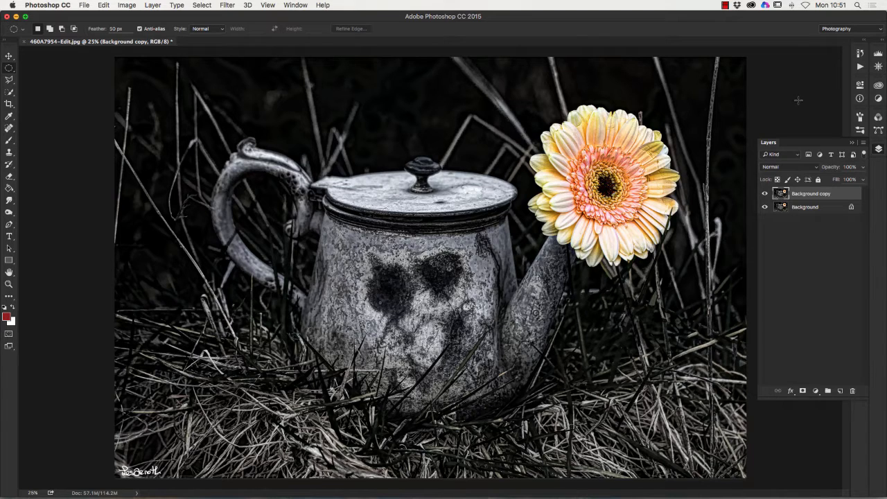
click(852, 143)
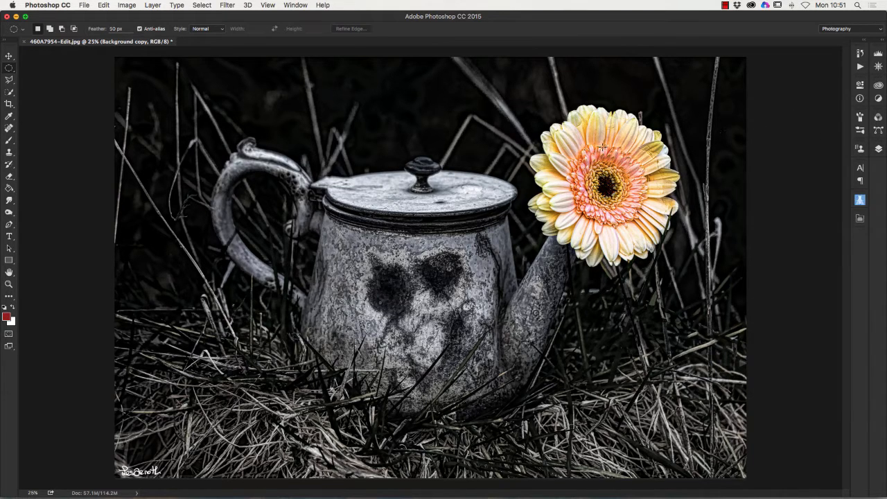
Step: Activate the Quick Selection tool and set it to add to the selection
click(9, 92)
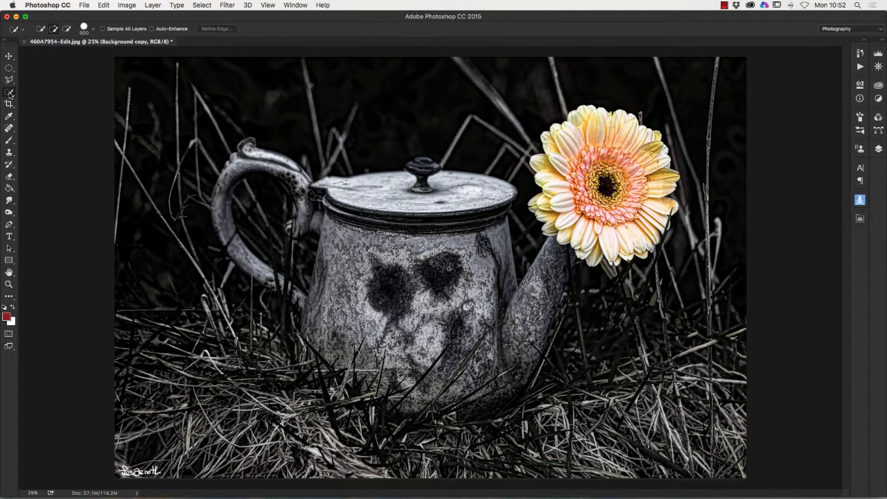
right_click(9, 93)
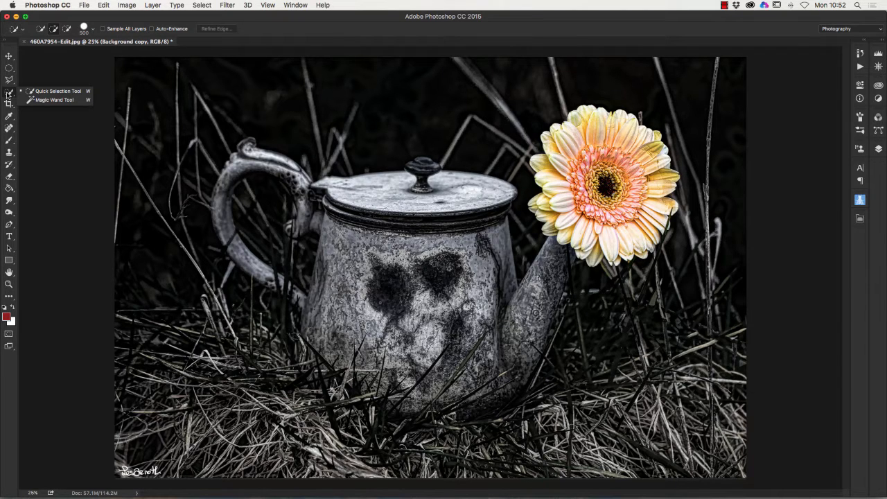
click(44, 93)
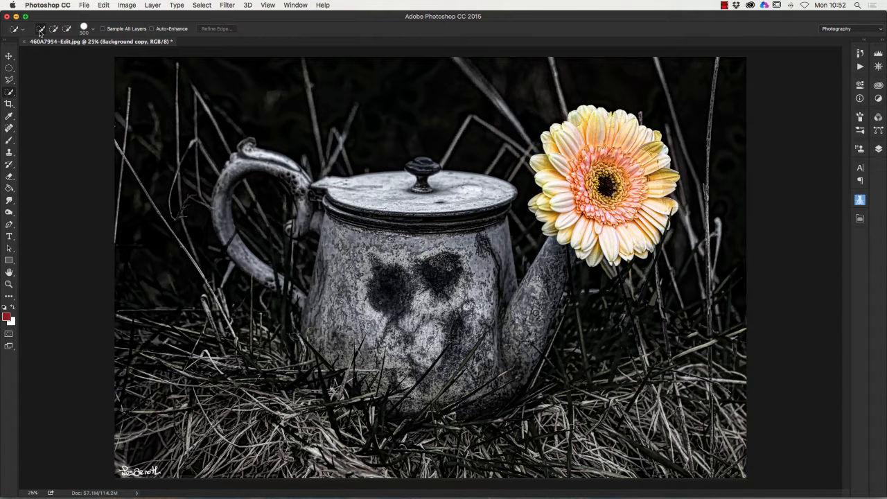
click(55, 29)
click(67, 30)
click(53, 30)
Step: Try larger and smaller Quick Selection brush sizes over the teapot, ending with a size of 200 px
key(bracketright)
key(bracketright)
key(bracketright)
key(bracketright)
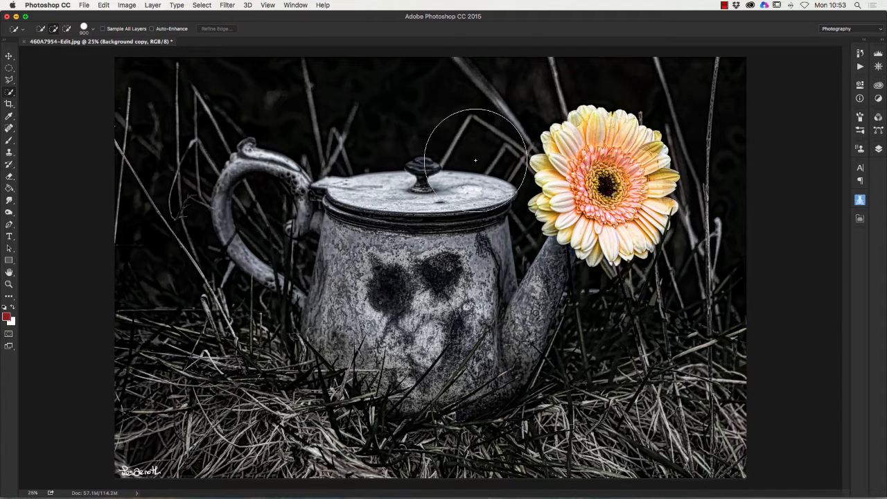
key(bracketright)
key(bracketright)
key(bracketright)
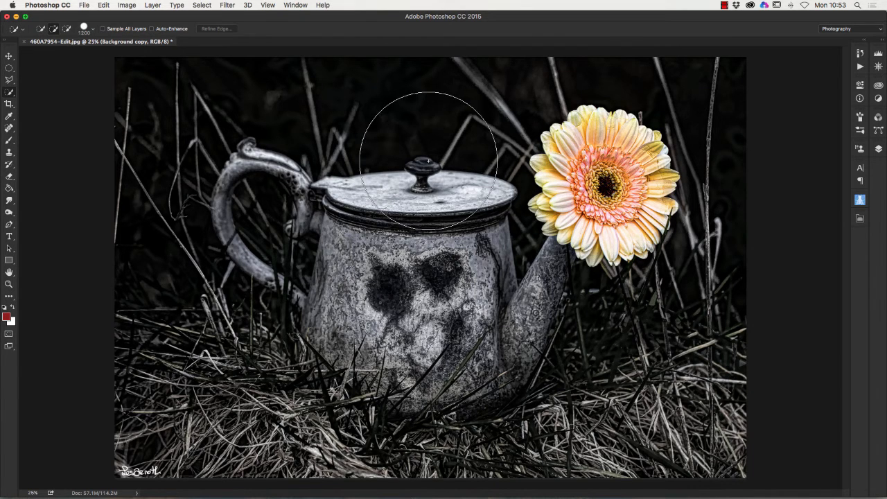
key(bracketleft)
key(bracketleft)
key(bracketleft)
key(bracketleft)
key(bracketleft)
key(bracketleft)
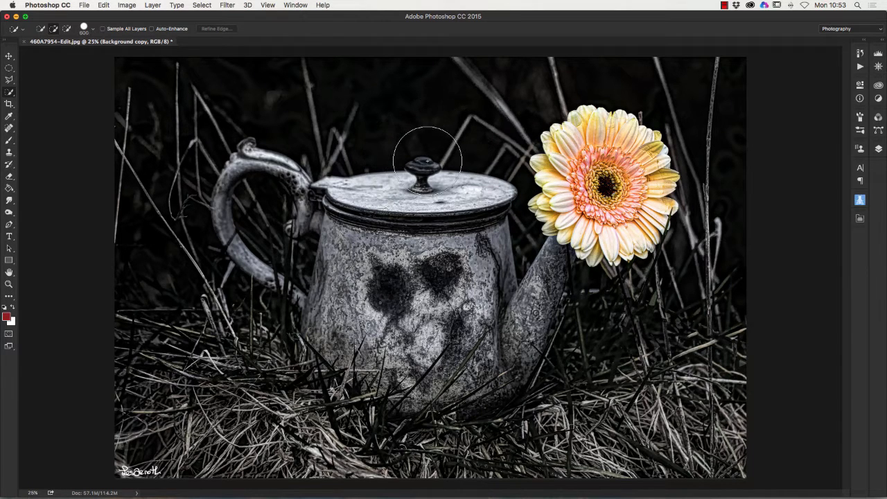
key(bracketleft)
key(bracketleft)
key(bracketright)
key(bracketright)
key(bracketright)
key(bracketright)
key(bracketleft)
key(bracketleft)
key(bracketleft)
key(bracketleft)
key(bracketleft)
key(bracketleft)
key(bracketleft)
Step: Select the whole gerbera flower at the teapot's spout, including its lower petals
drag(589, 125, 573, 137)
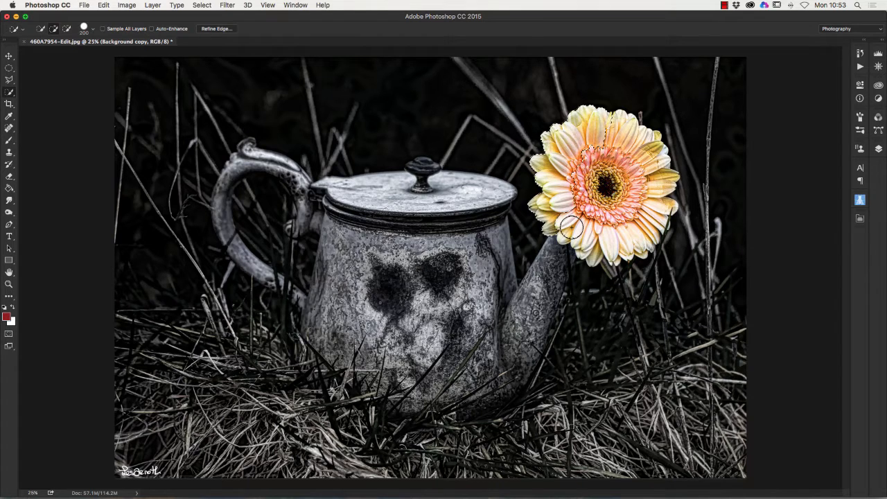
click(589, 244)
click(619, 239)
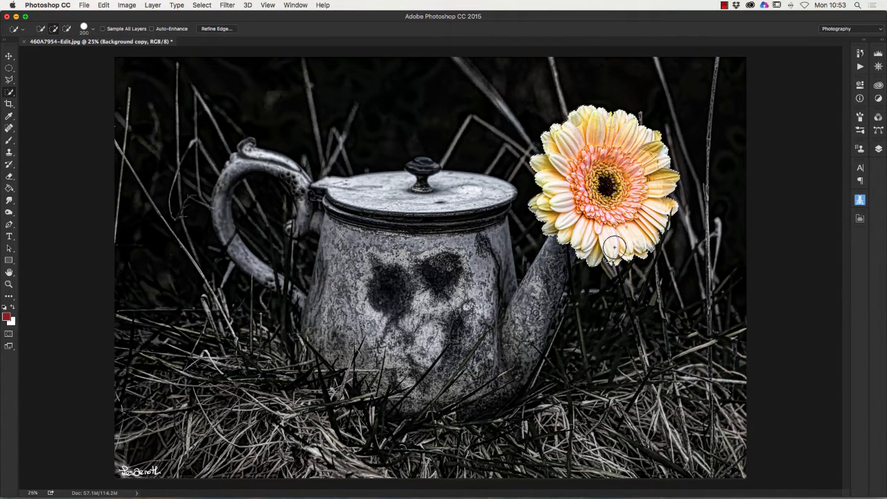
Step: Subtract the stray background areas beneath the flower from the selection using a 60 px brush
key(bracketleft)
key(bracketleft)
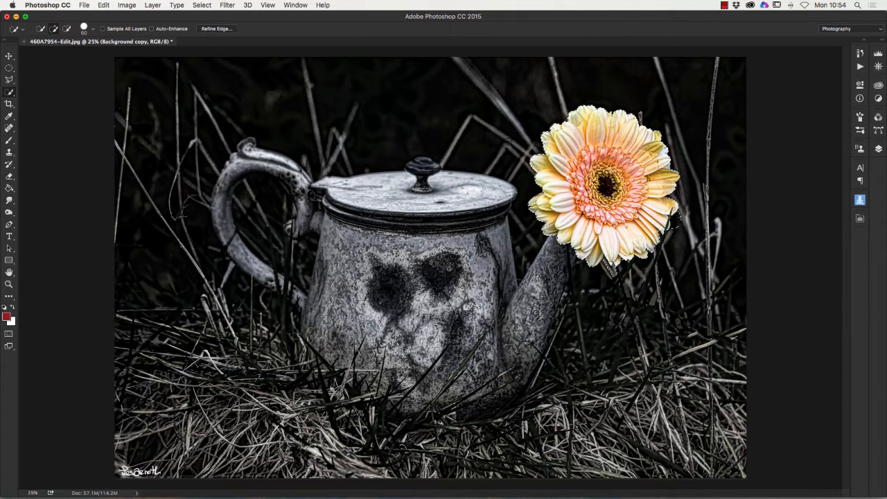
click(67, 29)
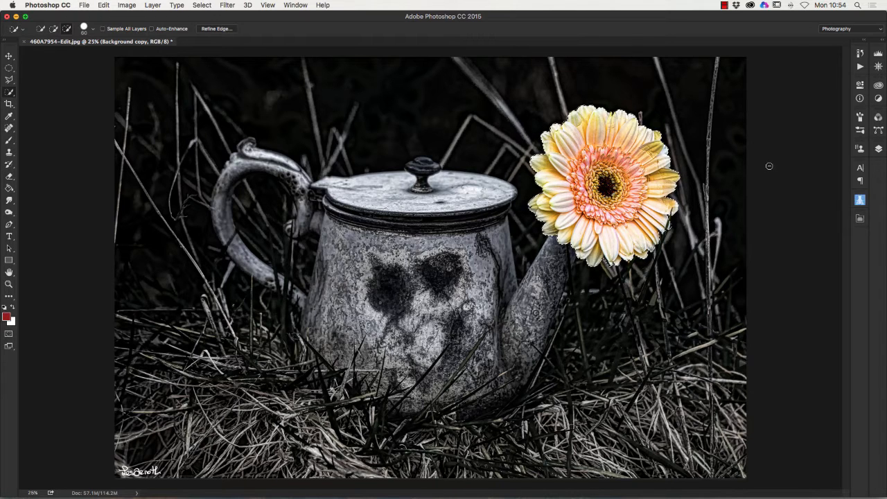
Step: Copy the selected flower, paste it onto its own layer, and show the layer list
click(104, 5)
click(109, 71)
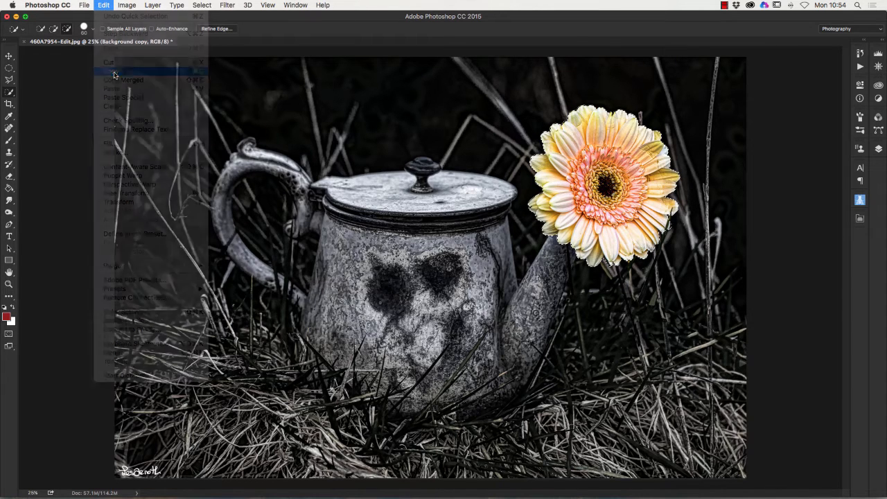
click(103, 5)
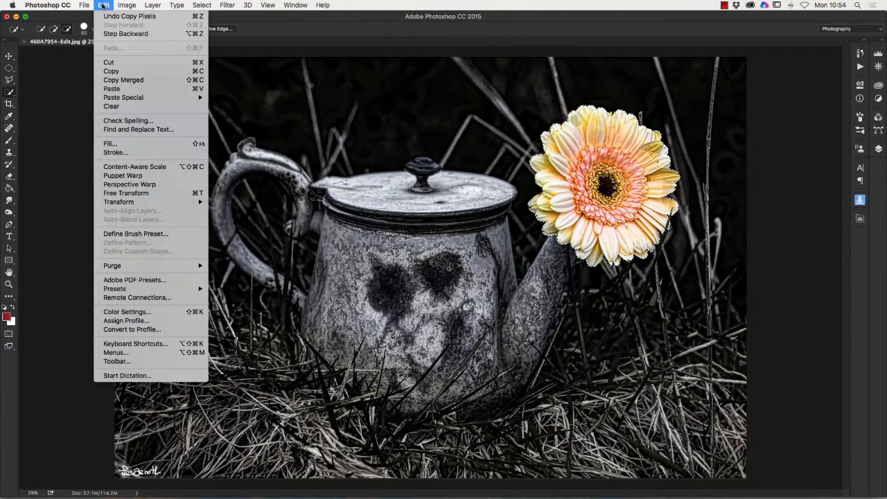
click(126, 90)
click(879, 149)
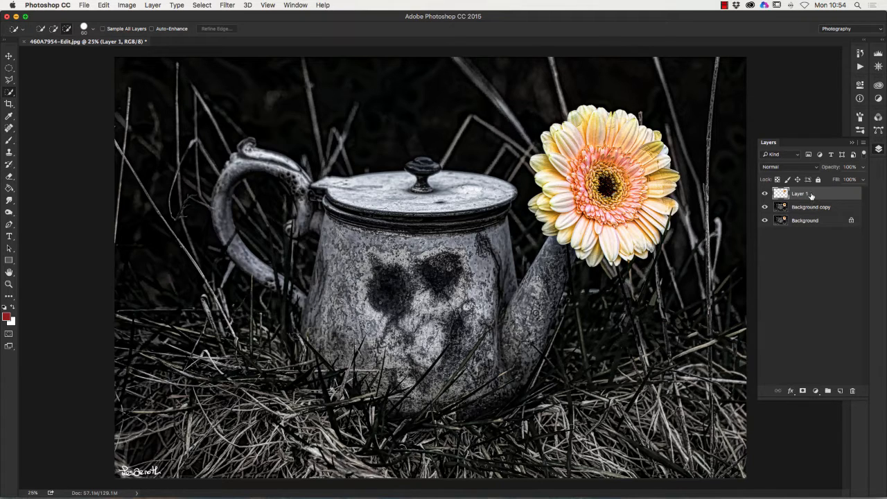
Step: Move the pasted flower away from the original and over the teapot's lid and body
click(9, 56)
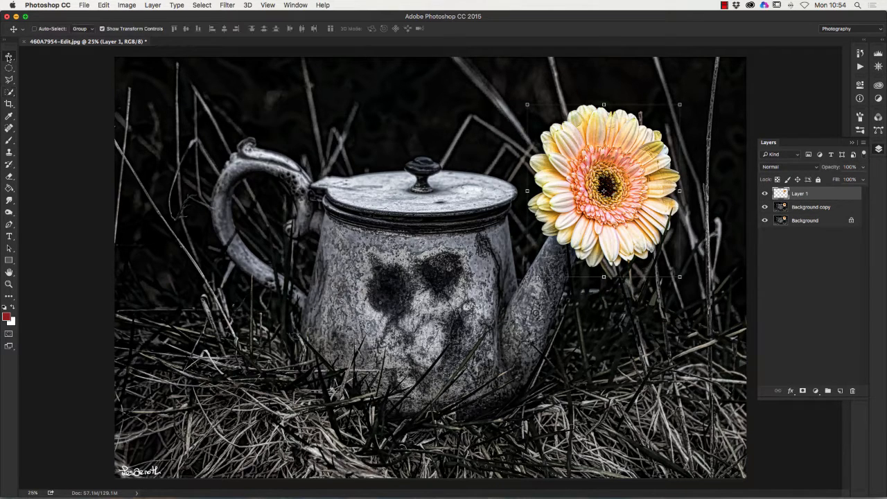
drag(623, 169, 377, 220)
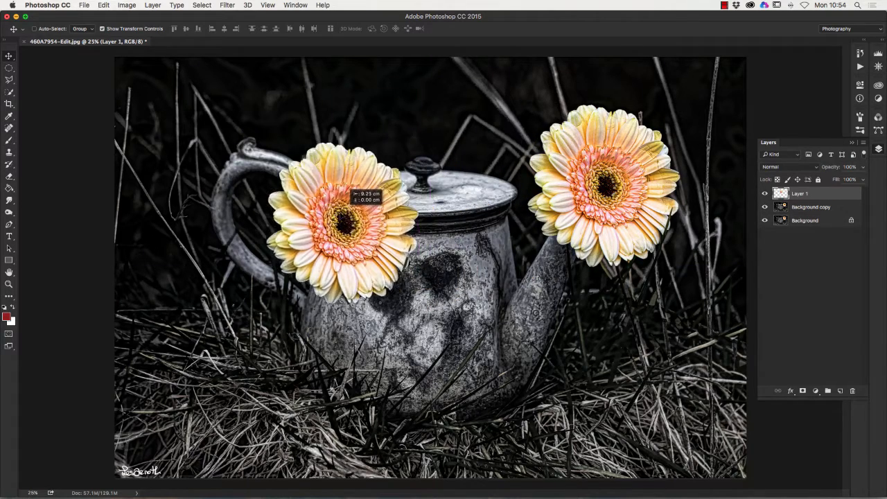
drag(349, 189, 447, 209)
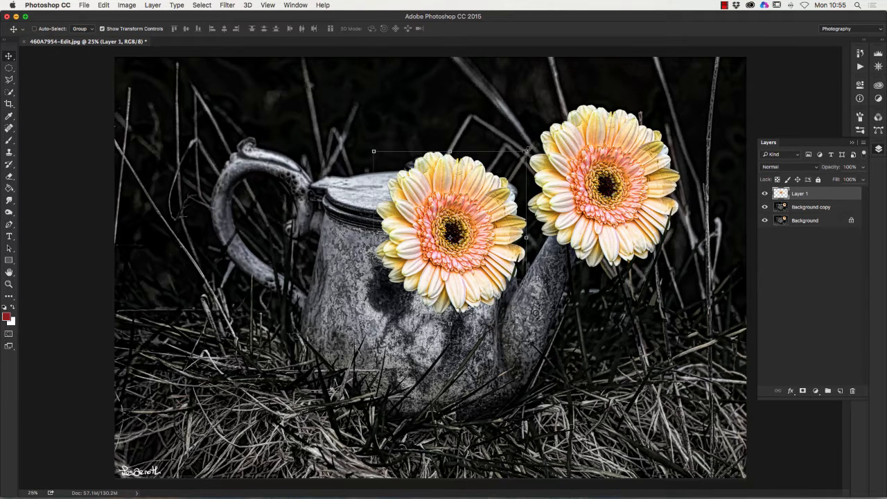
Step: Enlarge the pasted flower to about 154% and position it over the original flower
drag(526, 149, 660, 102)
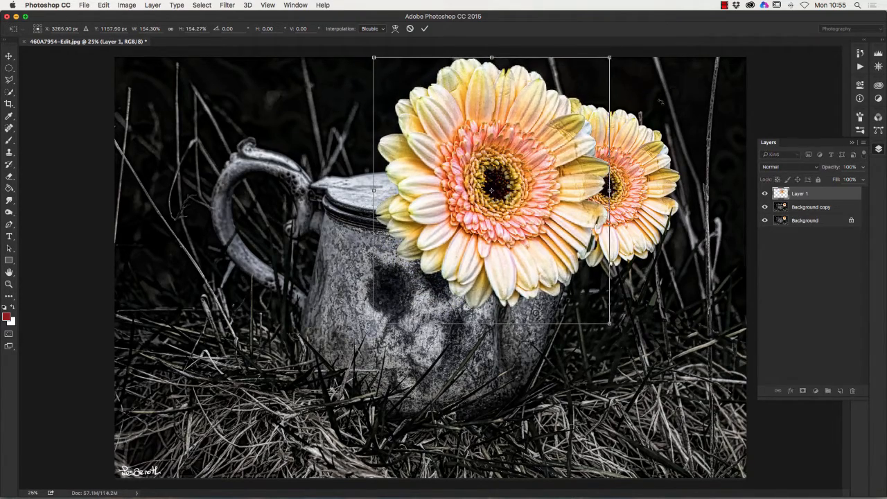
key(Return)
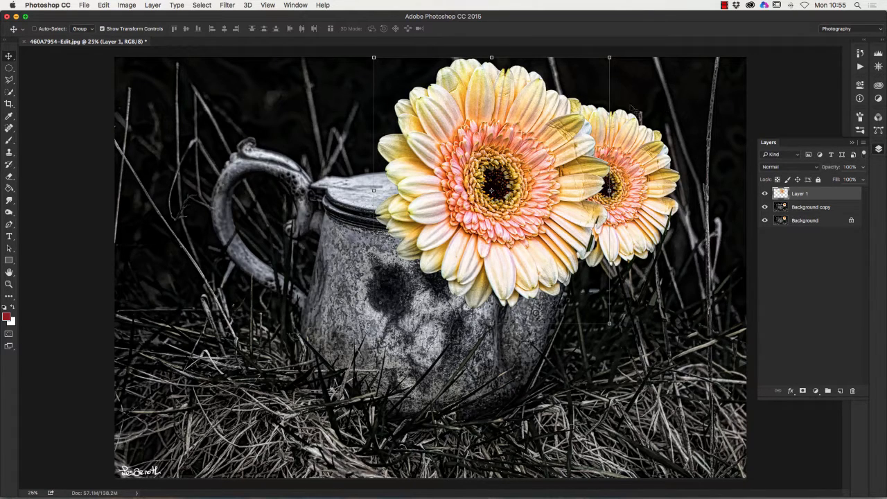
drag(488, 132, 583, 178)
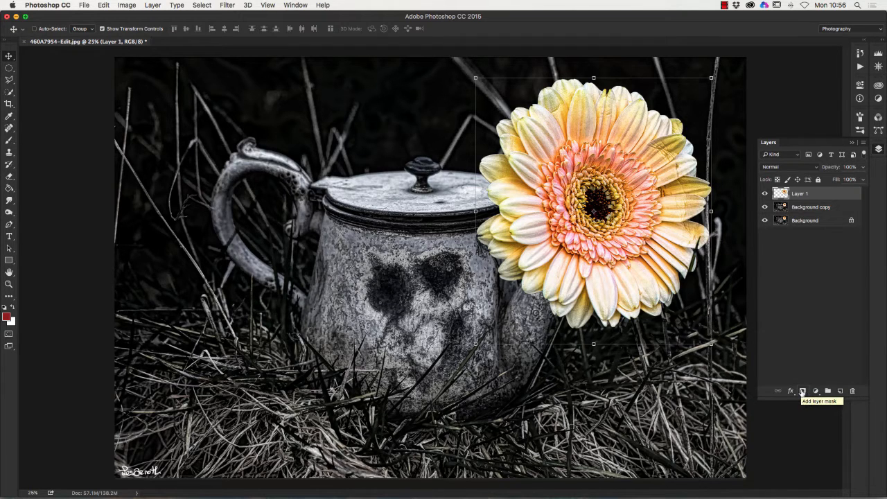
Step: Add a layer mask to Layer 1 and invert it to black to hide the enlarged flower
click(802, 392)
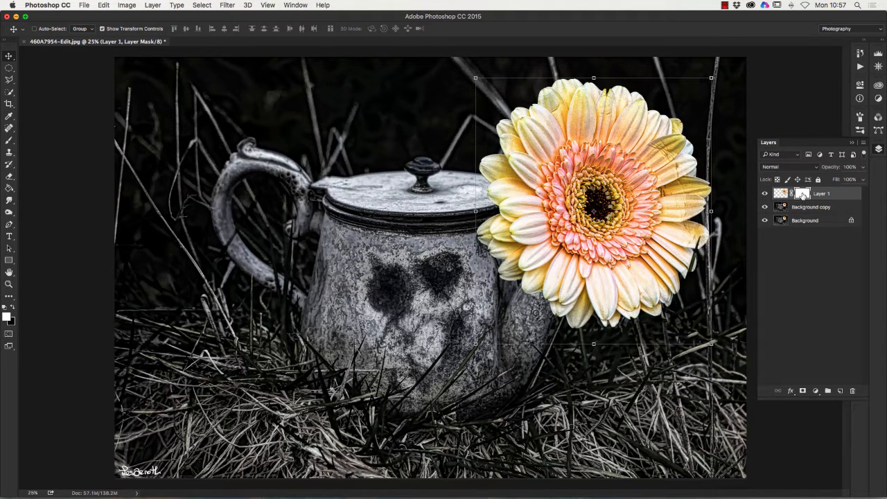
key(super)
key(super+i)
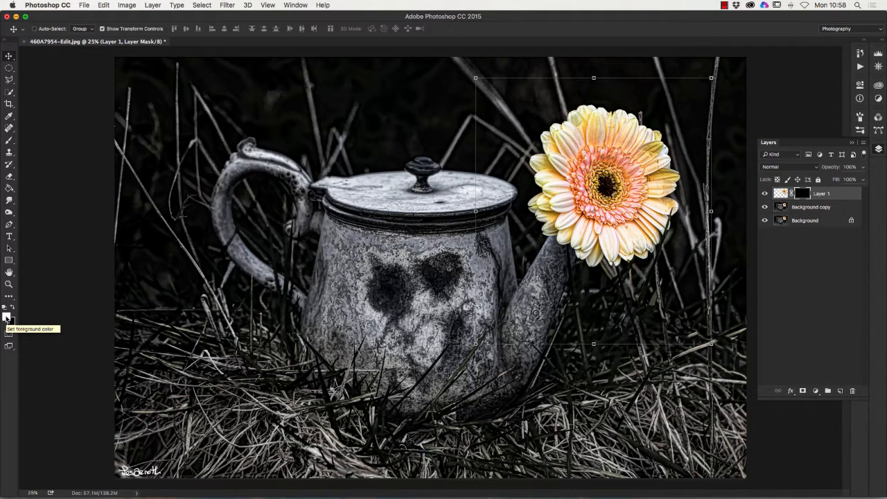
Step: Activate the Brush tool and choose the 751 px shattered-fragments brush tip
click(8, 139)
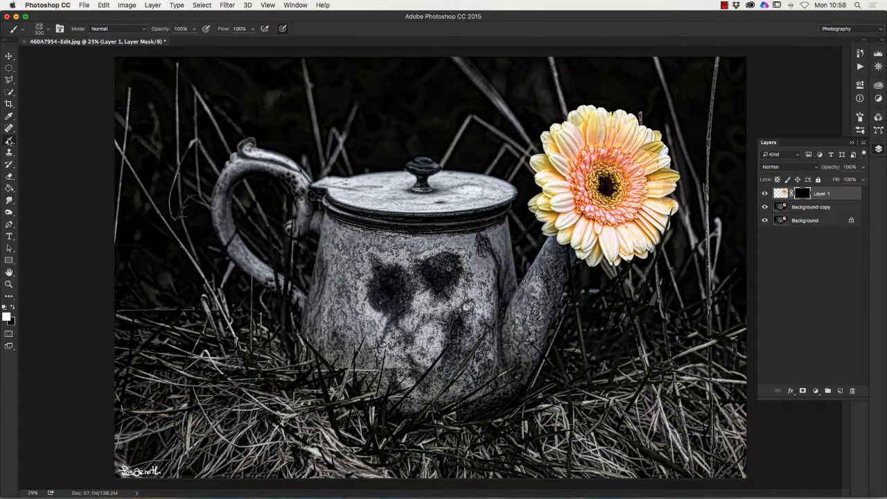
click(9, 141)
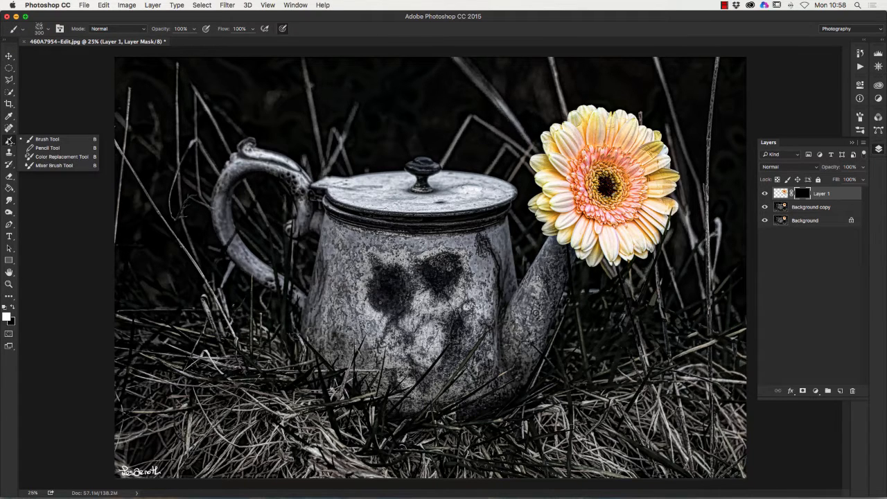
click(9, 140)
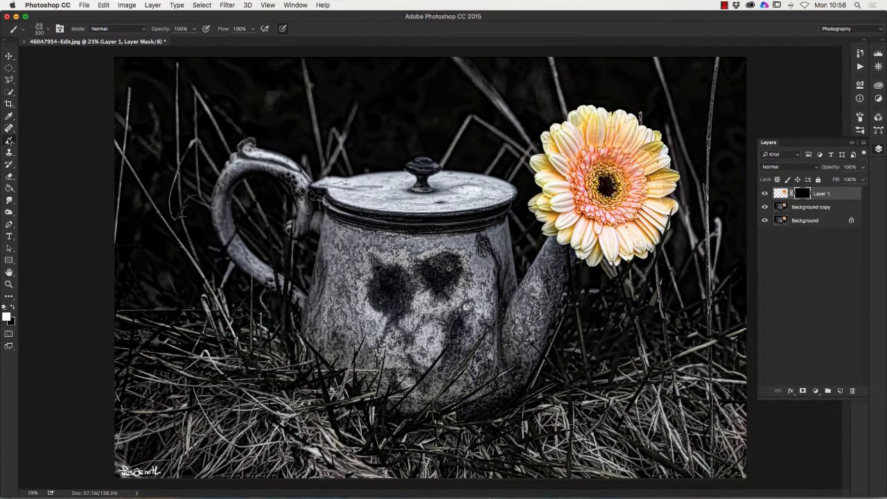
click(43, 30)
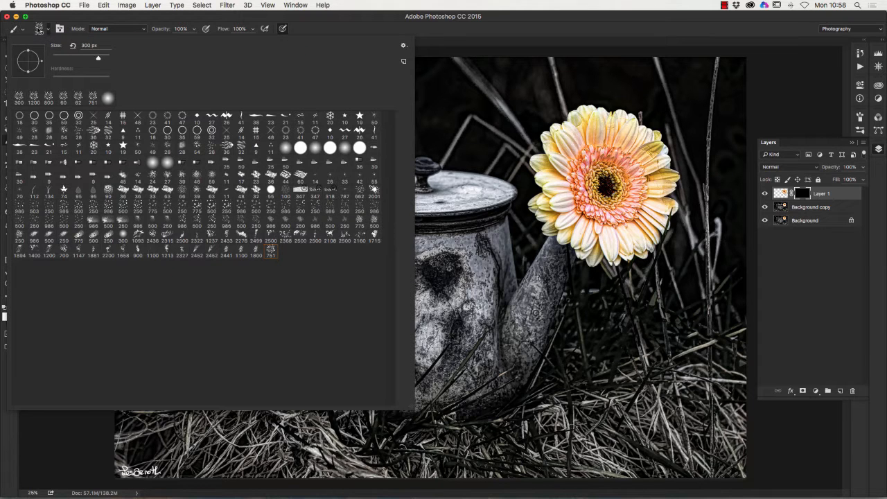
click(271, 251)
click(546, 23)
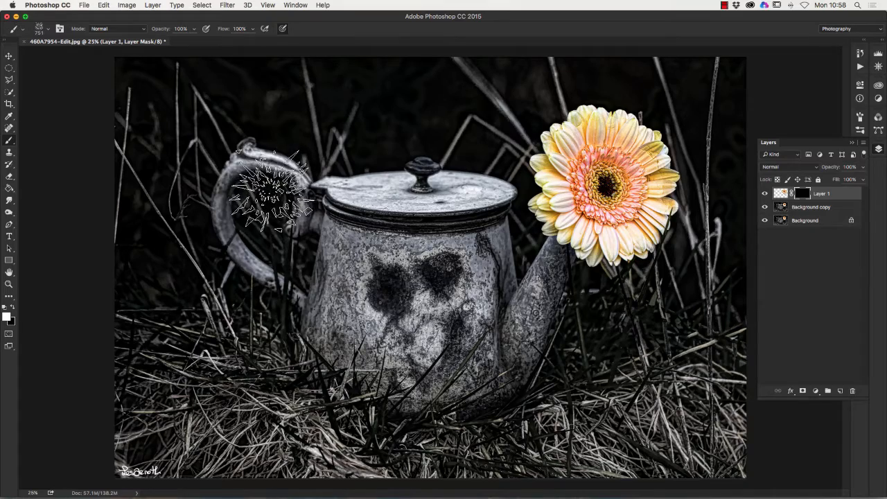
Step: Try larger and smaller sizes of the shatter brush over the teapot, ending with a size of 1300 px
key(bracketright)
key(bracketright)
key(bracketright)
key(bracketright)
key(bracketright)
key(bracketright)
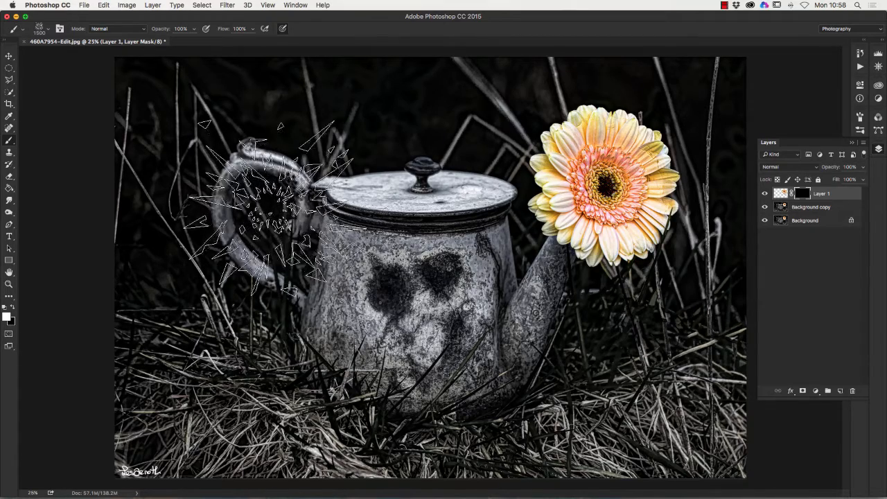
key(bracketright)
key(bracketright)
key(bracketright)
key(bracketright)
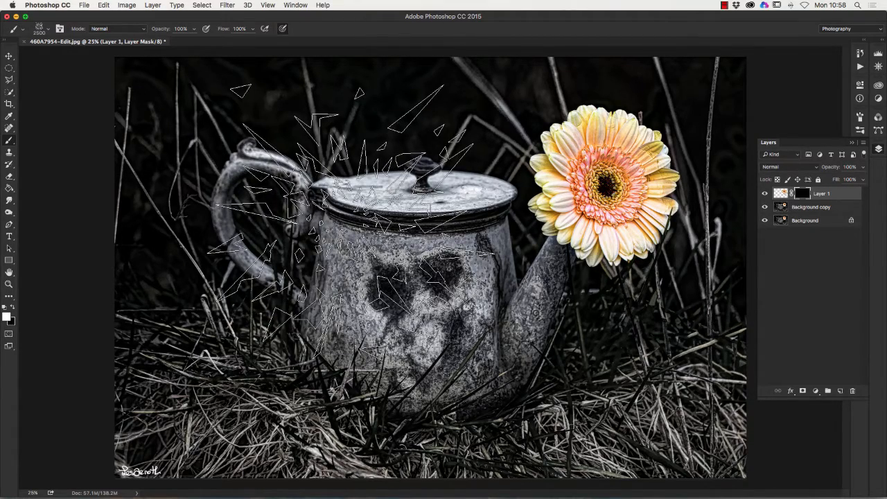
key(bracketleft)
key(bracketleft)
key(bracketleft)
key(bracketleft)
key(bracketleft)
key(bracketleft)
key(bracketleft)
key(bracketleft)
key(bracketleft)
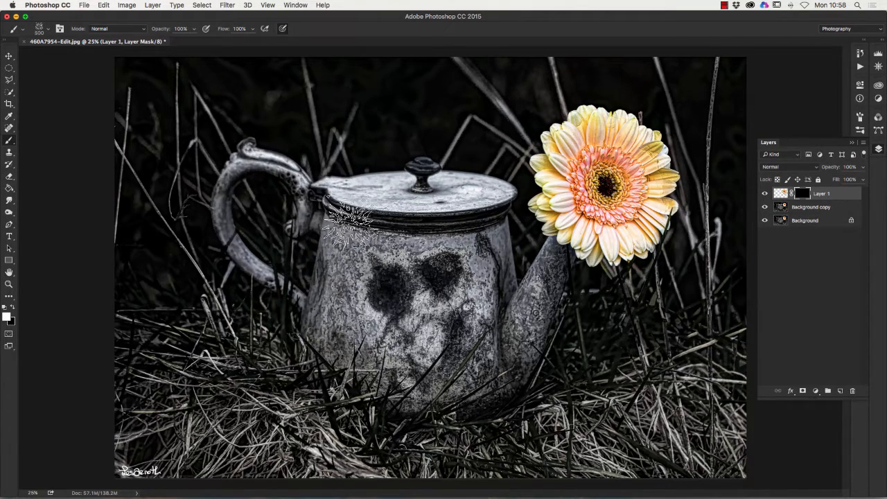
key(bracketright)
key(bracketright)
key(bracketright)
key(bracketright)
key(bracketright)
key(bracketright)
key(bracketright)
key(bracketright)
key(bracketright)
key(bracketright)
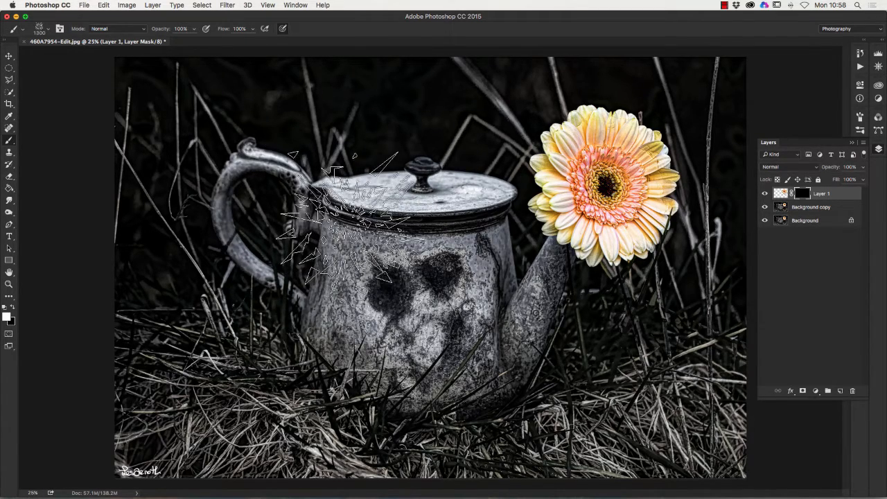
Step: Stamp the shatter brush at 2000 px in white on Layer 1's mask, centred over the flower
key(bracketright)
key(bracketright)
key(bracketright)
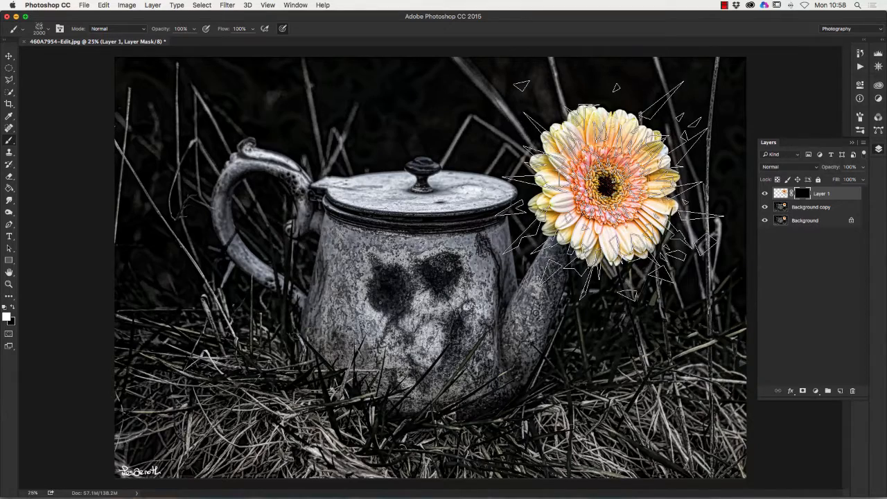
click(606, 187)
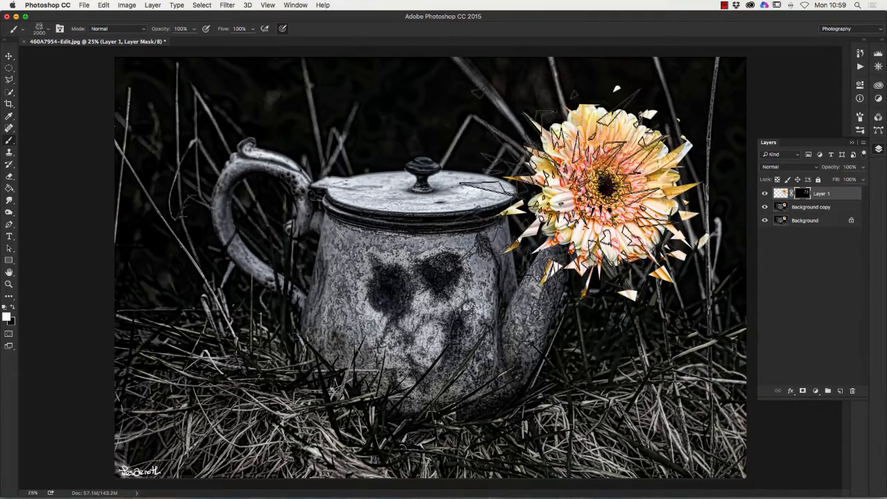
Step: Add a wider burst of fragments around the flower by stamping the mask with the brush at 2400 px
key(bracketright)
key(bracketright)
key(bracketright)
key(bracketright)
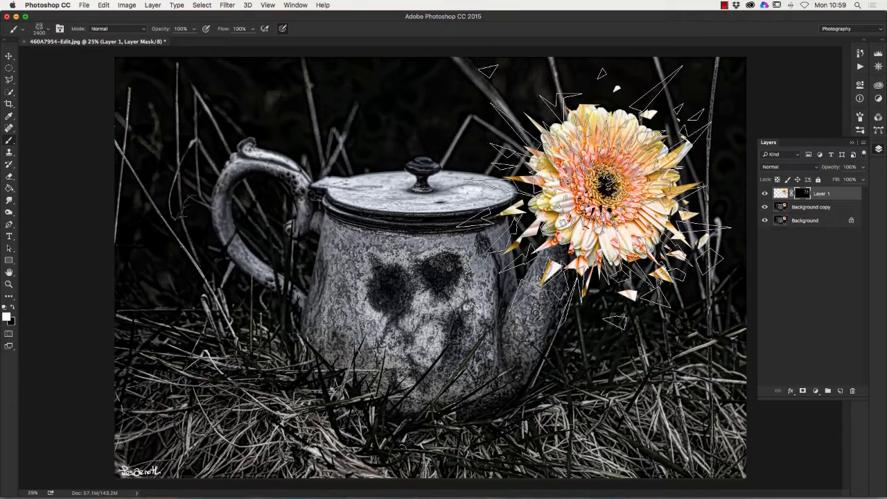
click(589, 194)
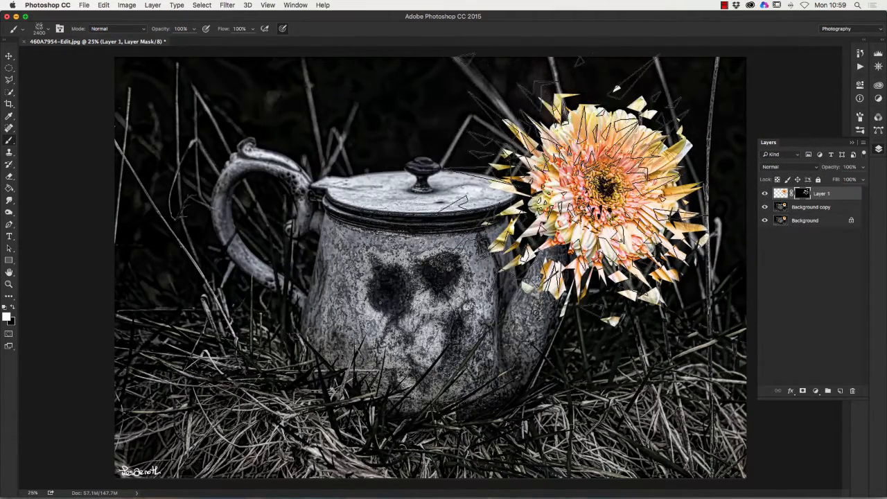
Step: Reduce the shatter brush to 250 px and stamp small fragments just above the flower's upper petals
key(bracketleft)
key(bracketleft)
key(bracketleft)
key(bracketleft)
key(bracketleft)
key(bracketleft)
key(bracketleft)
key(bracketleft)
key(bracketleft)
key(bracketleft)
key(bracketleft)
key(bracketleft)
key(bracketleft)
key(bracketleft)
key(bracketleft)
key(bracketleft)
key(bracketleft)
key(bracketleft)
key(bracketleft)
key(bracketleft)
key(bracketleft)
key(bracketleft)
key(bracketleft)
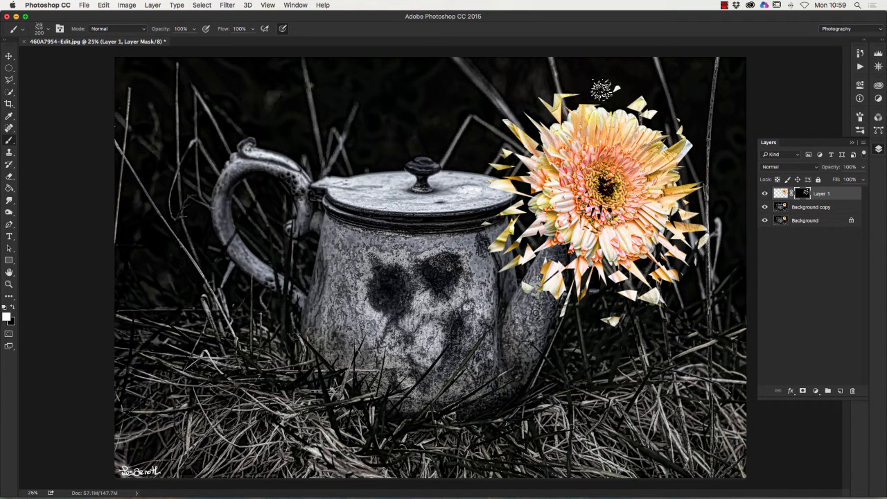
key(bracketright)
click(596, 93)
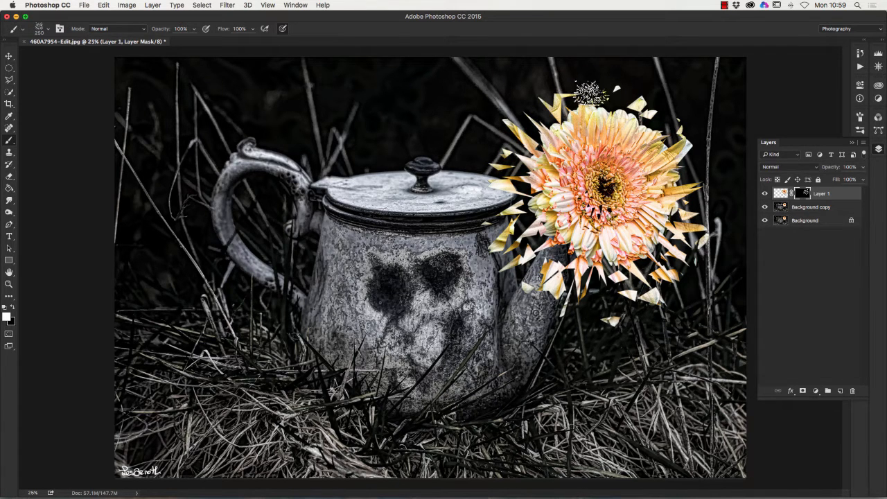
Step: Vary the shatter brush size, ending at 600 px, and stamp more small fragments around the flower's edges
key(bracketright)
key(bracketright)
key(bracketright)
key(bracketright)
key(bracketright)
key(bracketright)
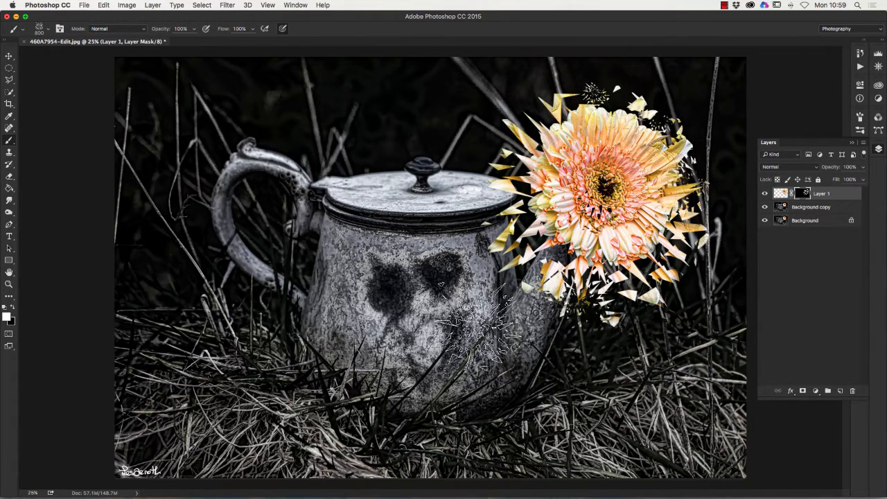
key(bracketleft)
key(bracketleft)
key(bracketleft)
key(bracketleft)
key(bracketleft)
key(bracketleft)
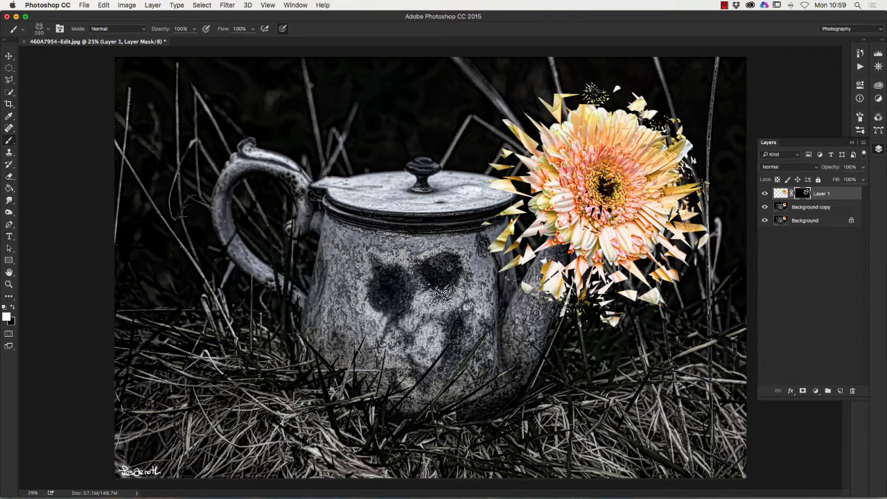
key(bracketright)
key(bracketright)
key(bracketright)
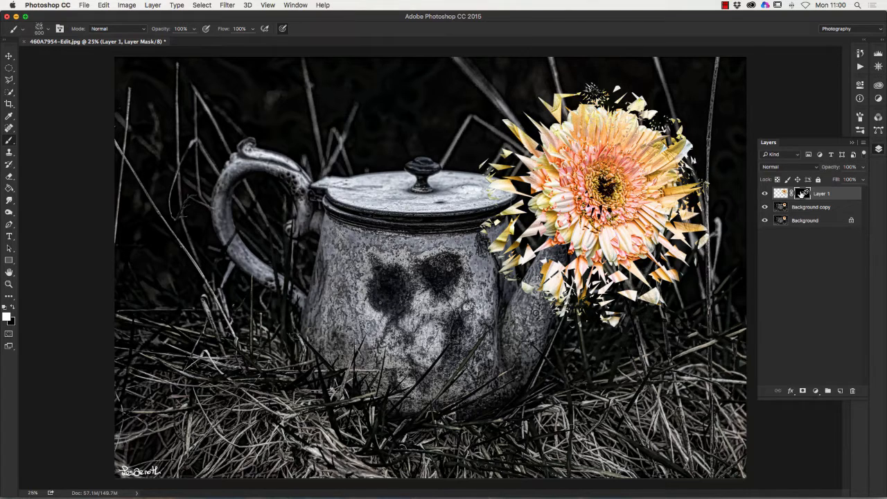
Step: Apply Layer 1's layer mask and move the shattered flower slightly up and right over the original bloom
right_click(802, 194)
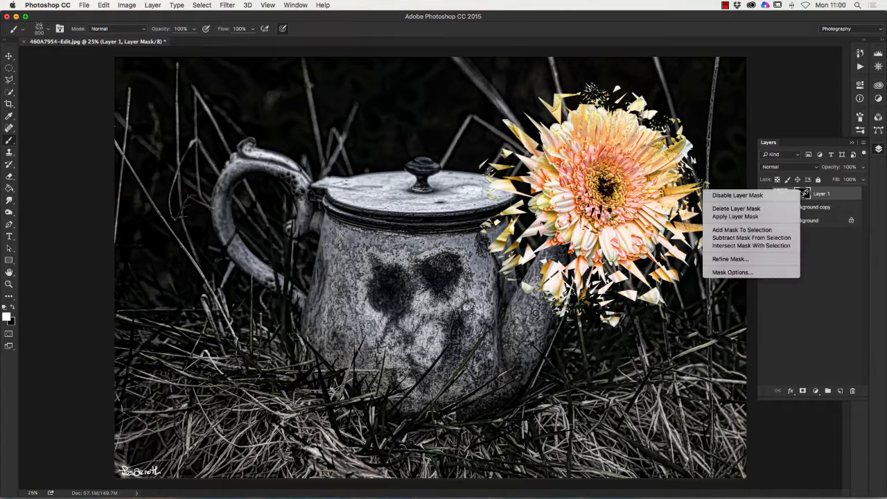
click(735, 217)
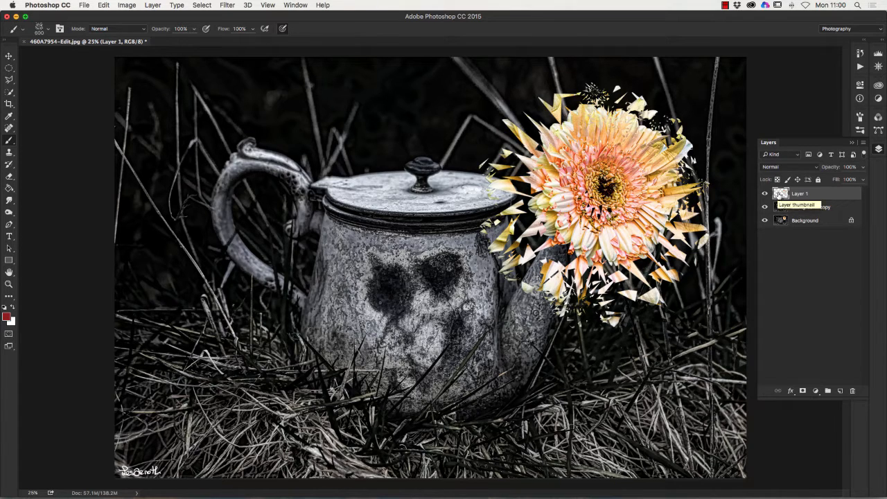
click(9, 56)
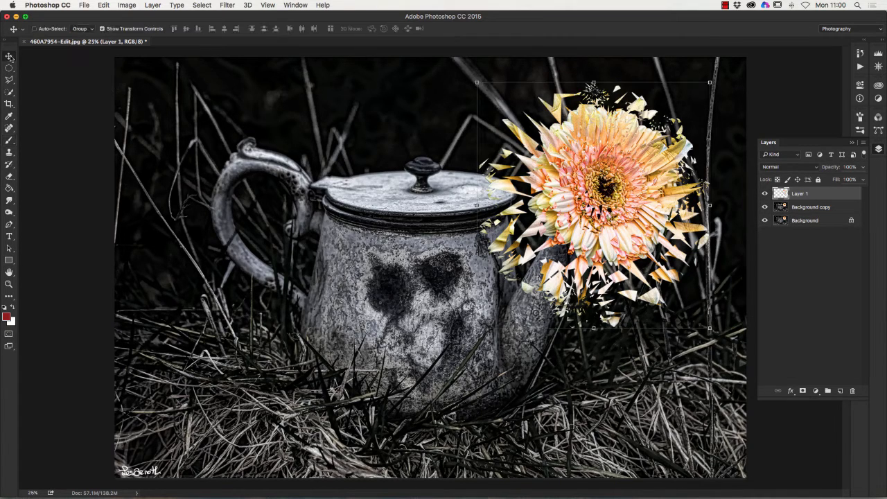
drag(358, 113, 372, 95)
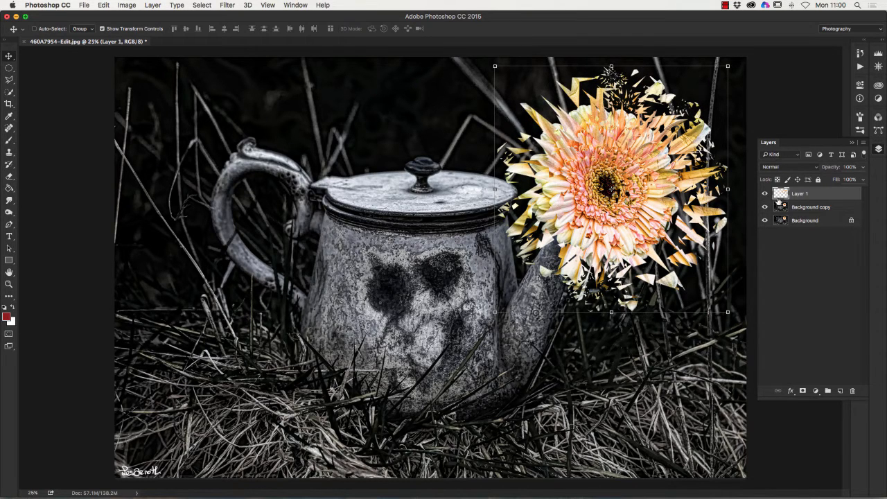
Step: Duplicate Layer 1 with the shattered flower
right_click(822, 198)
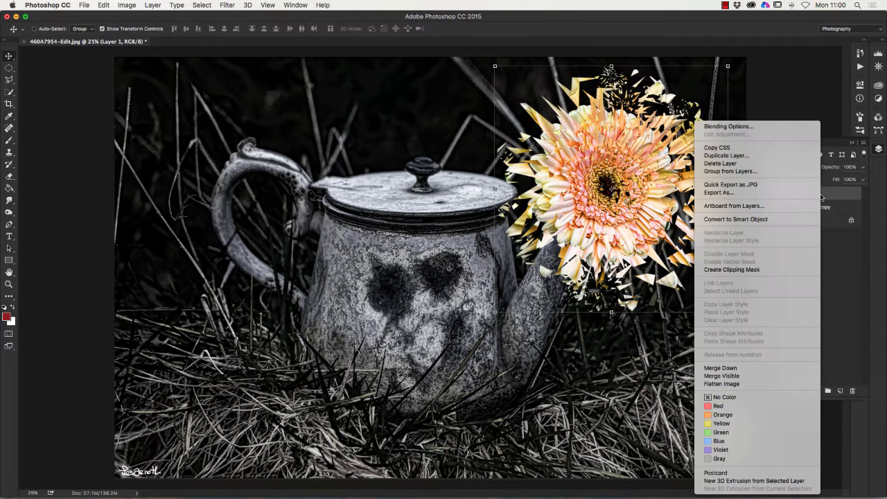
click(721, 156)
click(528, 200)
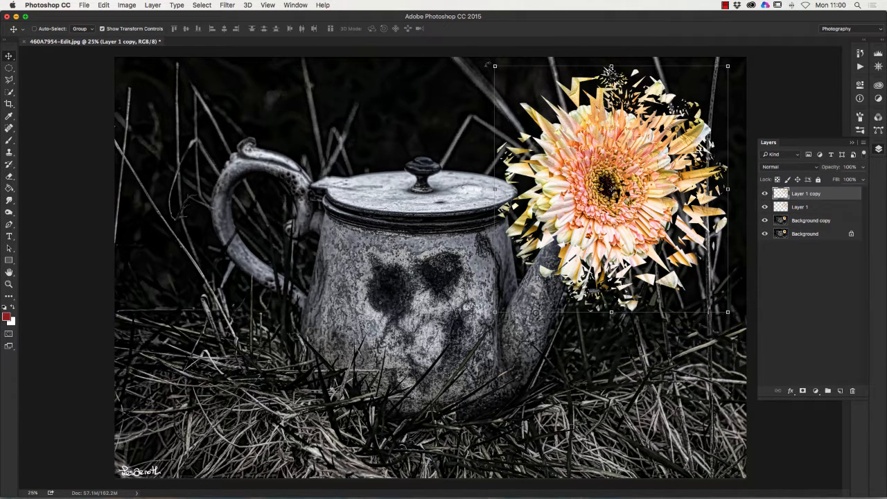
Step: Rotate the duplicated flower to about -33.5°, enlarge it to about 159% and re-centre it over the original flower
drag(487, 64, 447, 140)
drag(461, 138, 464, 146)
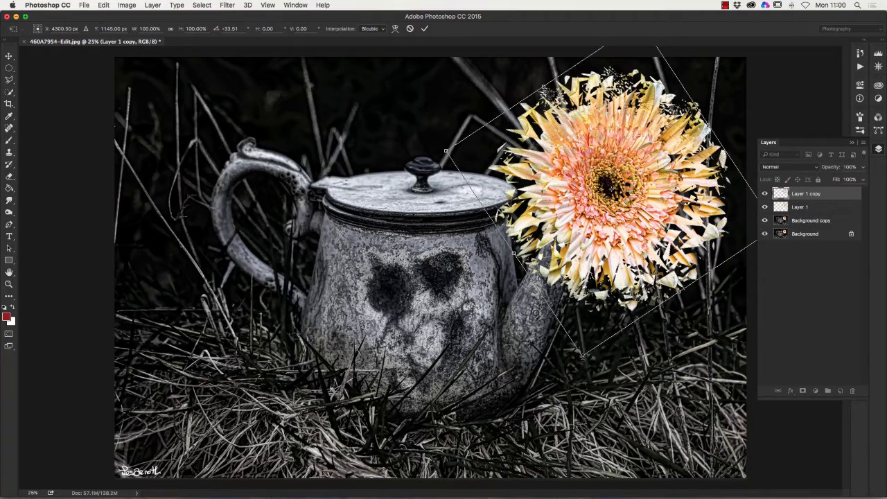
drag(582, 356, 565, 471)
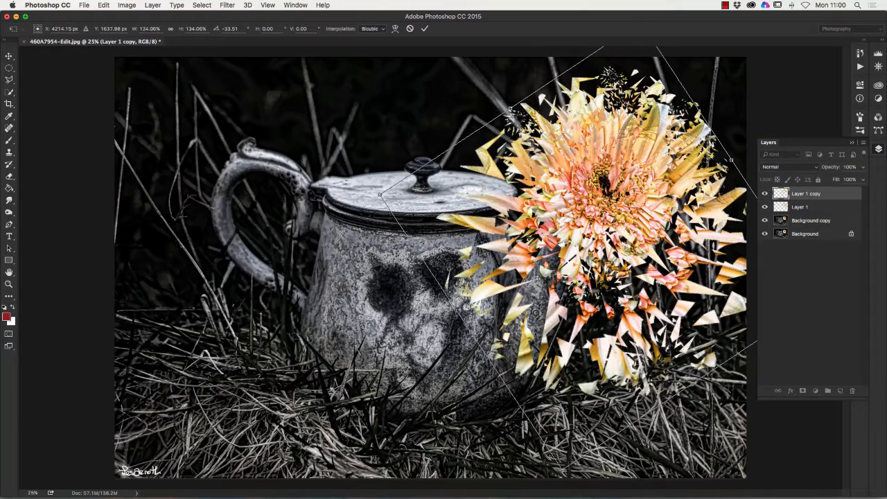
drag(609, 237, 619, 140)
drag(565, 395, 550, 479)
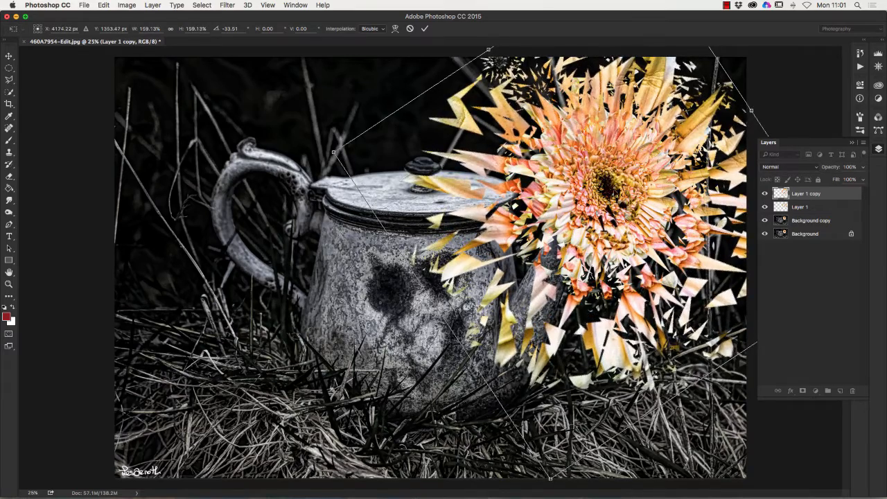
drag(620, 170, 624, 158)
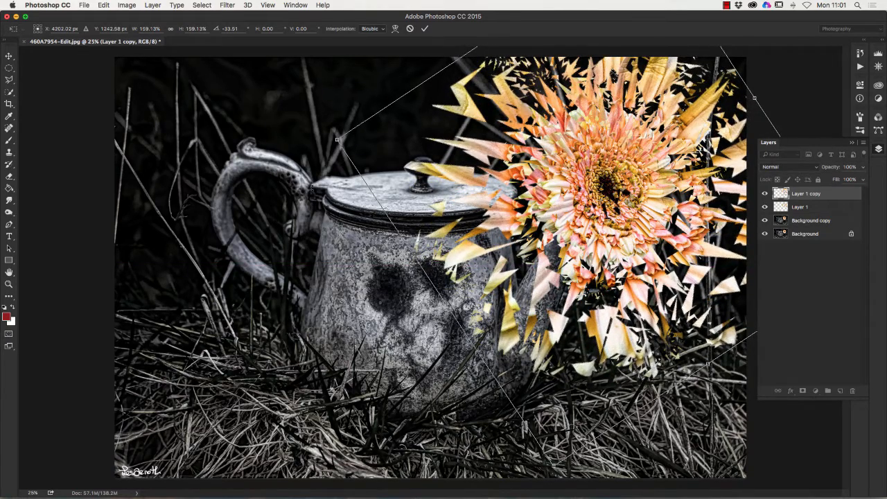
key(Return)
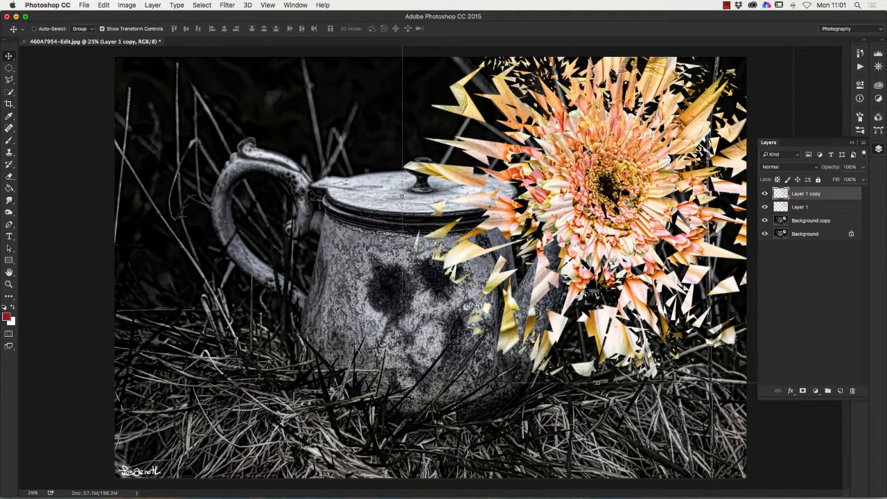
Step: Merge the duplicate down into Layer 1 and shift the merged flower slightly upward and left
right_click(826, 194)
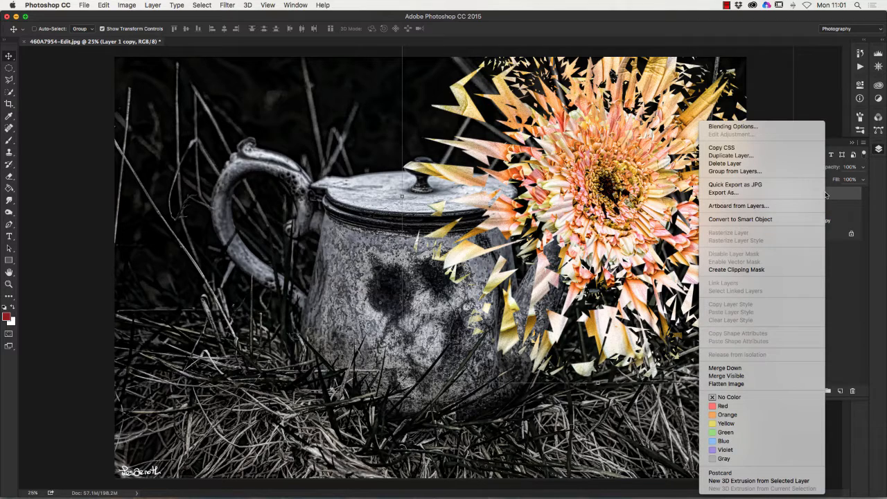
click(727, 367)
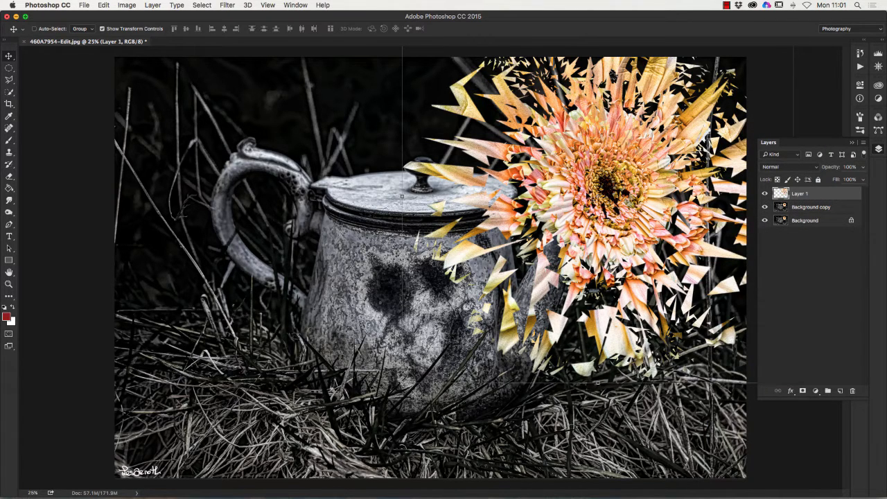
drag(610, 202, 610, 161)
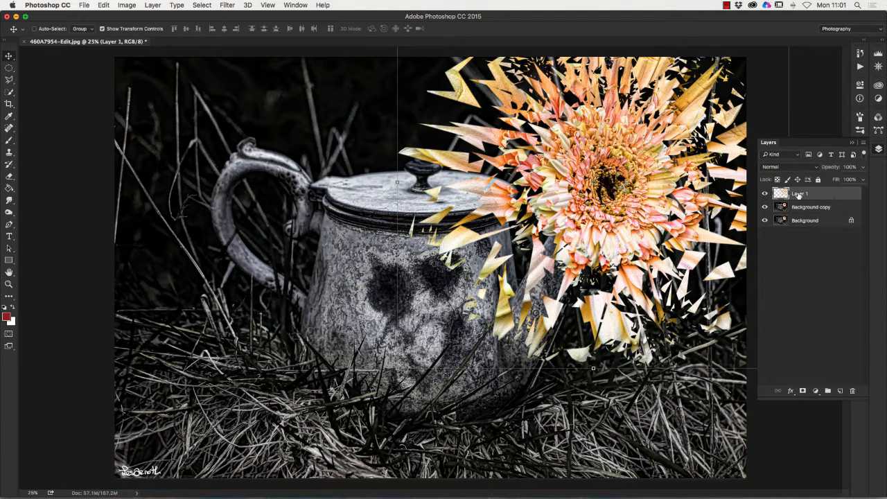
Step: Add a white layer mask to Layer 1 and activate the Brush tool with black as the foreground color
click(803, 392)
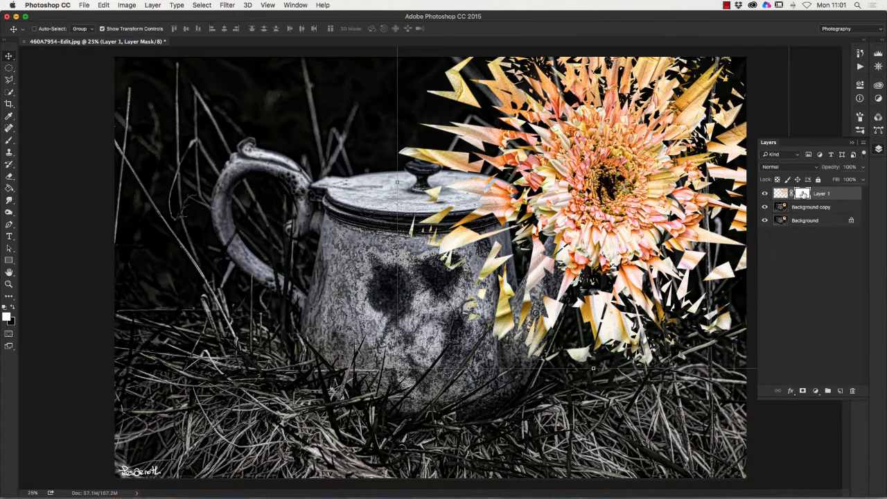
click(9, 141)
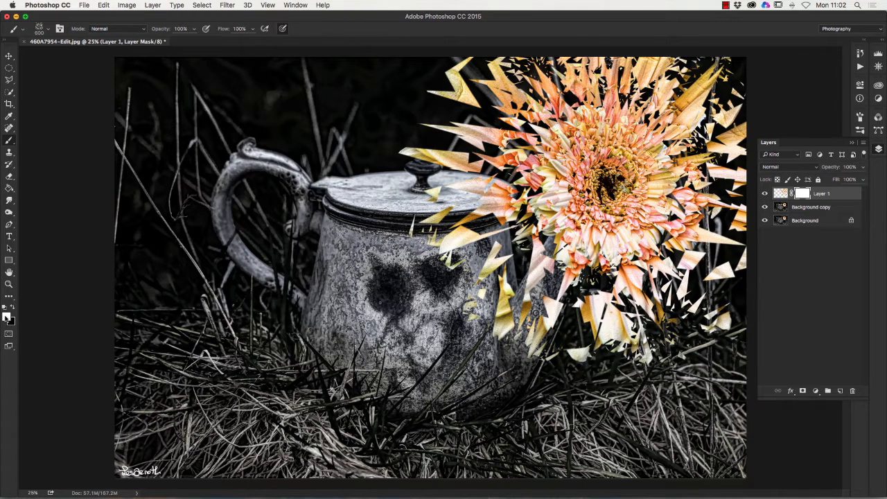
key(x)
click(12, 308)
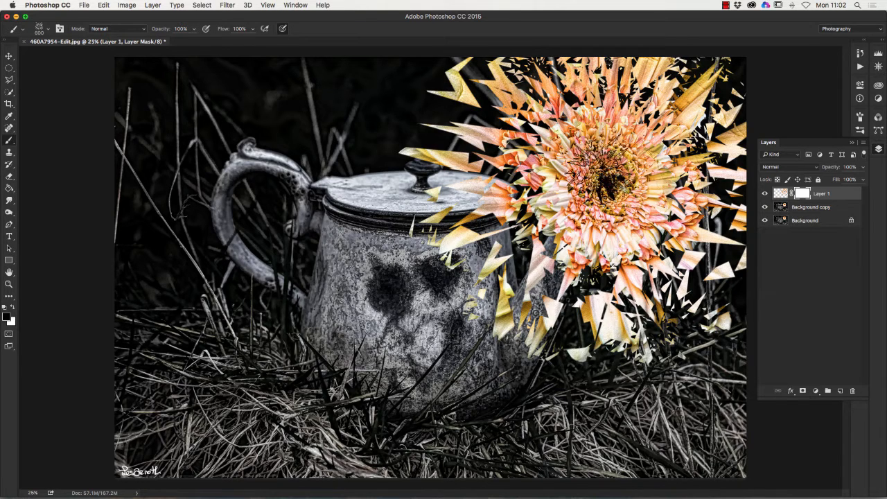
Step: Try painting black with the 600 px shatter brush on Layer 1's mask over the flower's centre and lower petals
key(bracketleft)
key(bracketleft)
key(bracketleft)
key(bracketleft)
key(bracketleft)
key(bracketleft)
key(bracketleft)
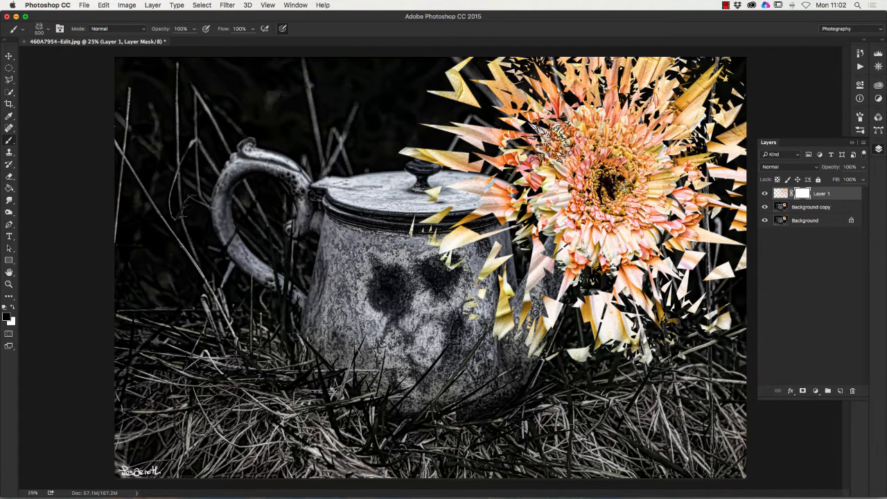
key(bracketright)
key(bracketright)
key(bracketright)
key(bracketright)
key(bracketright)
key(bracketright)
key(bracketright)
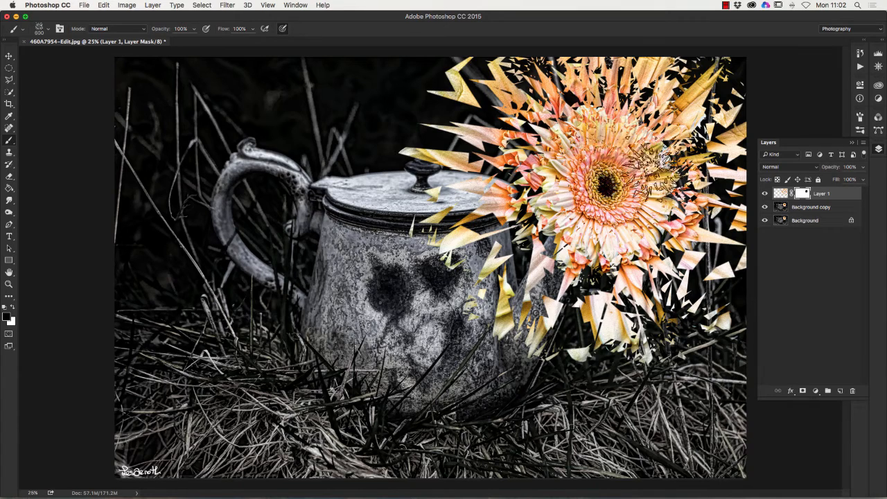
click(596, 229)
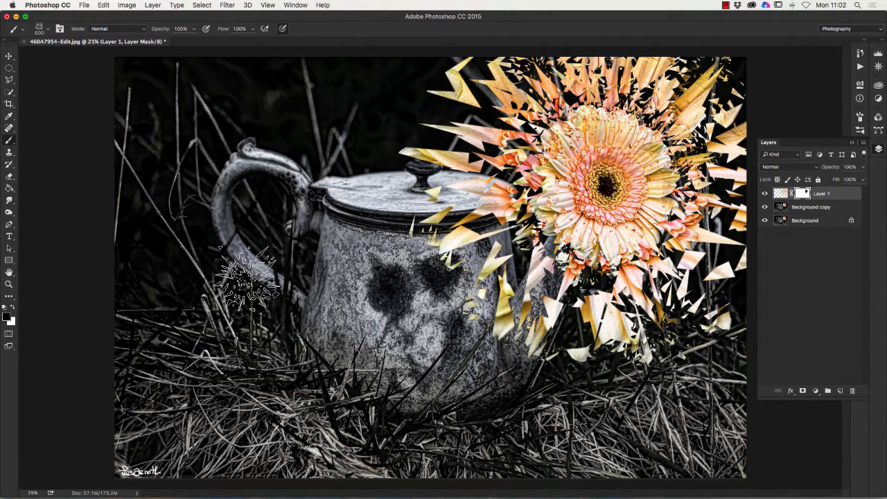
click(13, 306)
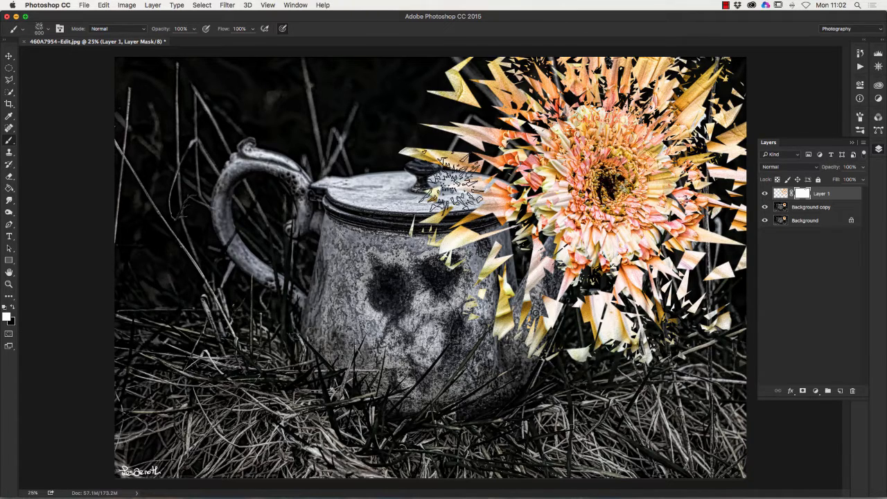
click(12, 307)
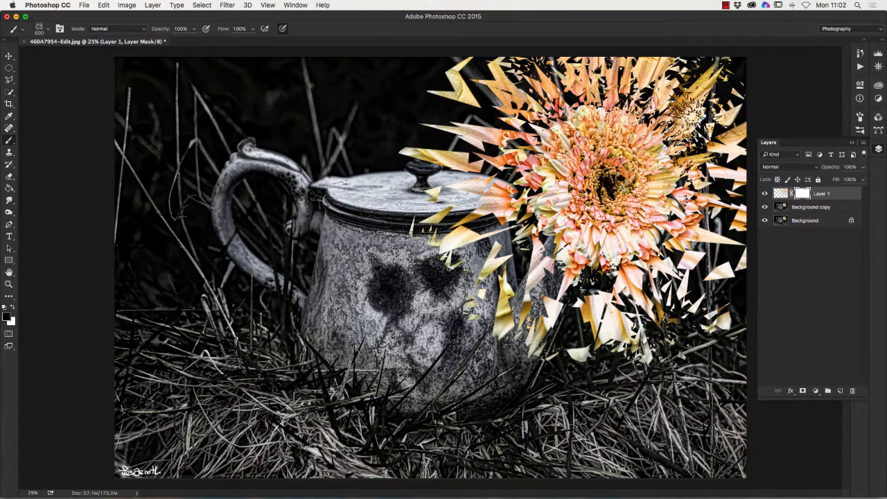
Step: Enlarge the shatter brush to 1300 px and stamp black on the mask over the flower's centre to reveal the original
key(bracketright)
key(bracketright)
key(bracketright)
key(bracketright)
key(bracketright)
key(bracketright)
key(bracketright)
click(613, 182)
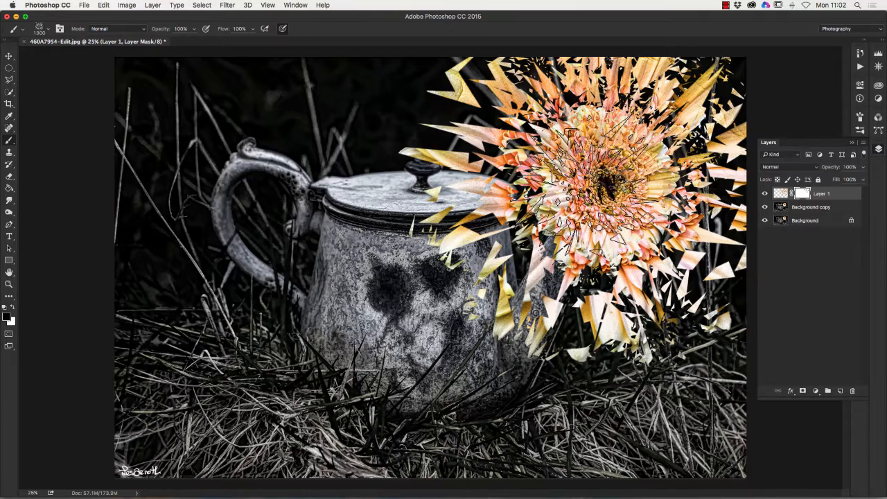
click(603, 208)
Step: Reduce the brush to 300 px and break up the long shards above the teapot lid by painting black on the mask
key(bracketleft)
key(bracketleft)
key(bracketleft)
key(bracketleft)
key(bracketleft)
key(bracketleft)
key(bracketleft)
key(bracketleft)
key(bracketleft)
key(bracketleft)
key(bracketleft)
key(bracketleft)
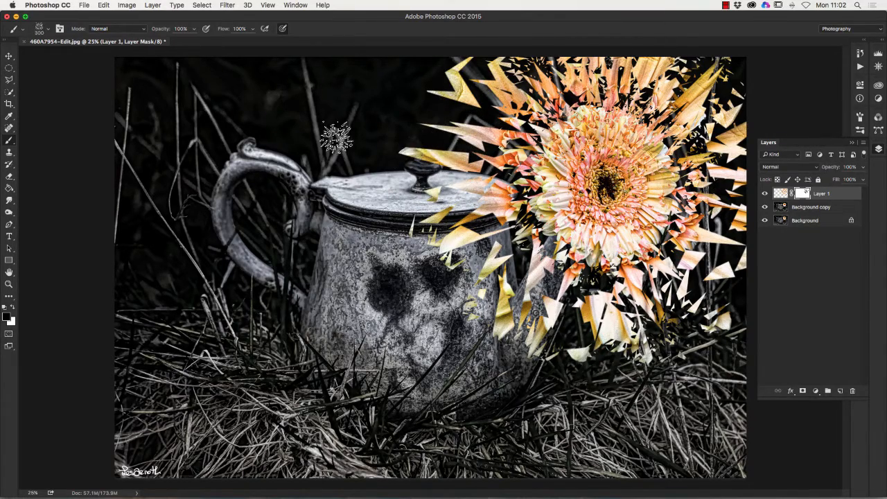
click(413, 151)
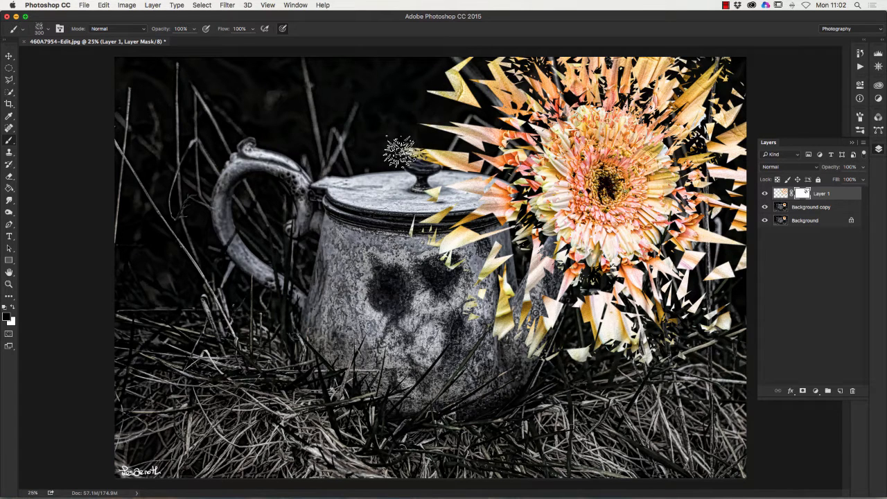
mouse_move(451, 111)
mouse_down()
mouse_move(417, 123)
mouse_move(430, 123)
mouse_move(445, 94)
mouse_move(436, 86)
mouse_move(463, 50)
mouse_up()
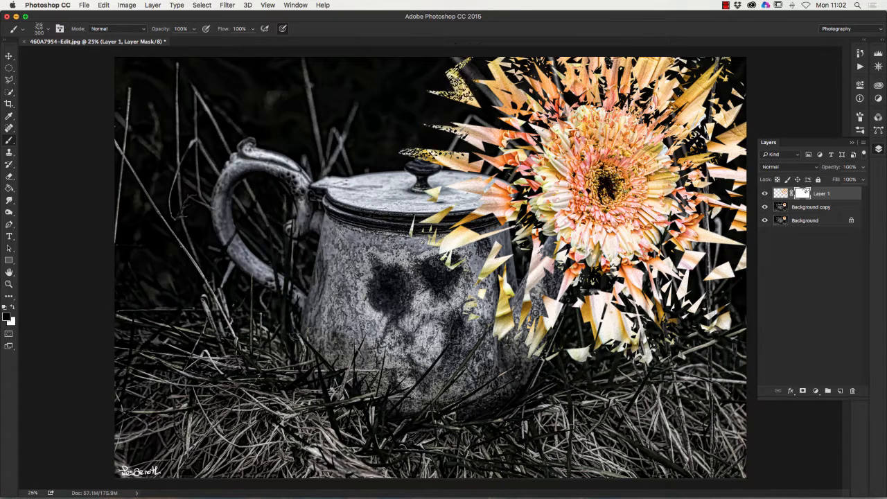
Step: Break up the yellow shards at the flower's upper left by painting black on Layer 1's mask, reducing the shatter brush to 100 px
mouse_move(463, 107)
mouse_down()
mouse_move(489, 104)
mouse_move(445, 91)
mouse_move(488, 78)
mouse_up()
key([)
key([)
key([)
key([)
key([)
key([)
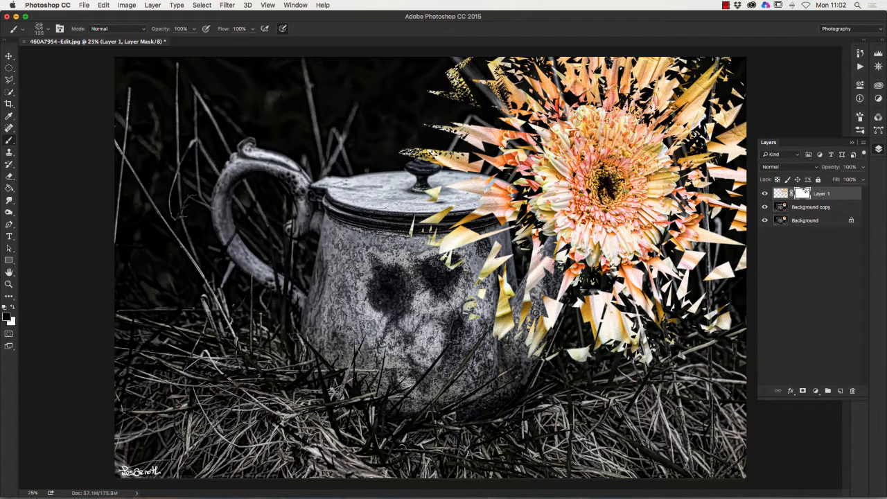
mouse_move(484, 69)
mouse_down()
mouse_move(496, 73)
mouse_move(497, 60)
mouse_move(506, 82)
mouse_move(451, 76)
mouse_move(474, 61)
mouse_move(420, 79)
mouse_move(453, 99)
mouse_up()
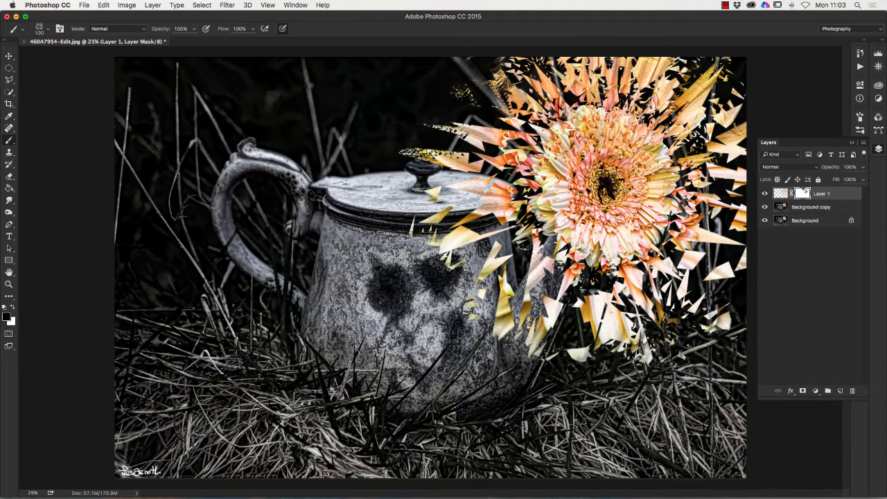
Step: Resize the shatter brush to 700 px and stamp black on Layer 1's mask over the petals below the flower
key(bracketright)
key(bracketright)
key(bracketright)
key(bracketright)
key(bracketright)
key(bracketright)
key(bracketright)
key(bracketright)
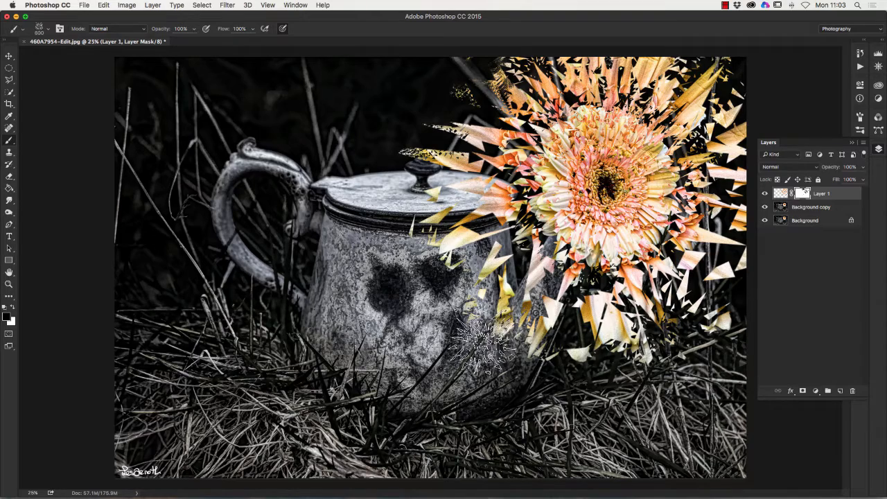
key(bracketright)
key(bracketright)
key(bracketright)
key(bracketright)
key(bracketright)
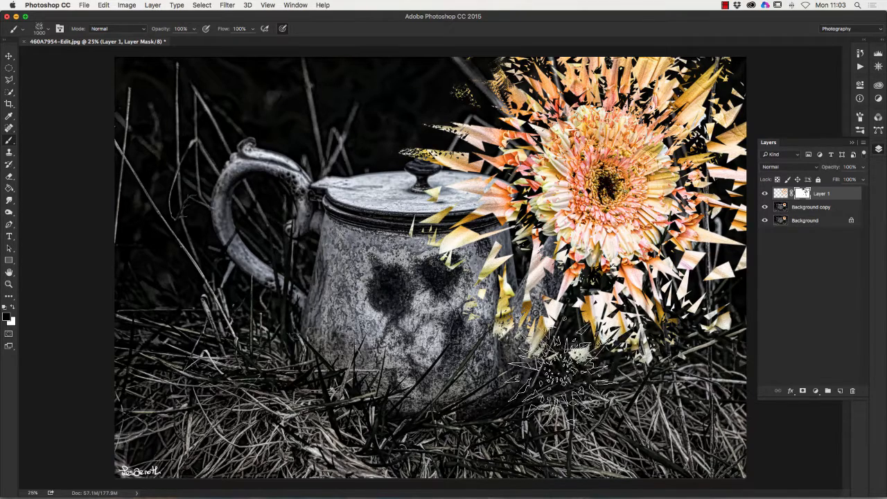
key(bracketleft)
key(bracketleft)
key(bracketleft)
click(608, 309)
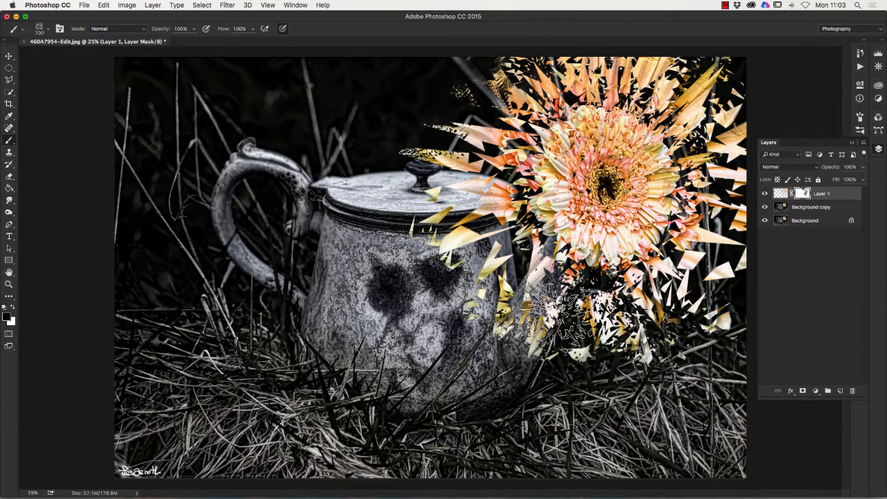
Step: Reduce the brush to 600 px and break up the shards over the teapot's body and spout with black on the mask
key(bracketleft)
key(bracketleft)
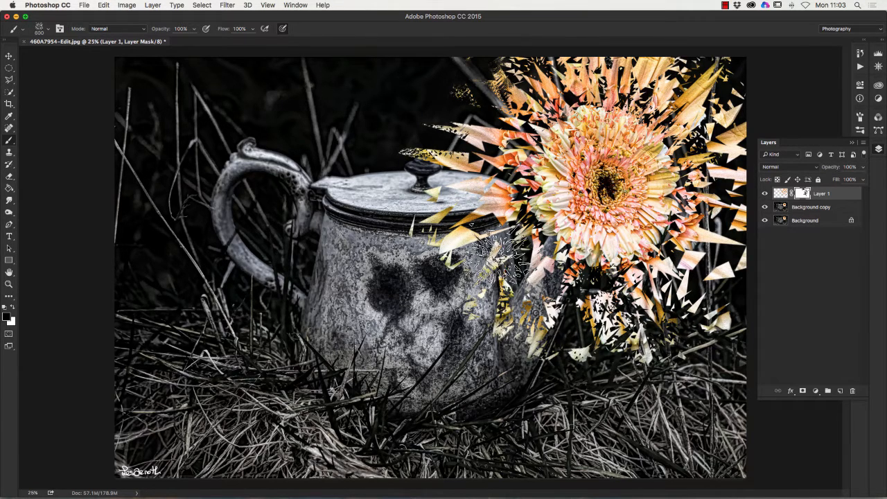
key(bracketright)
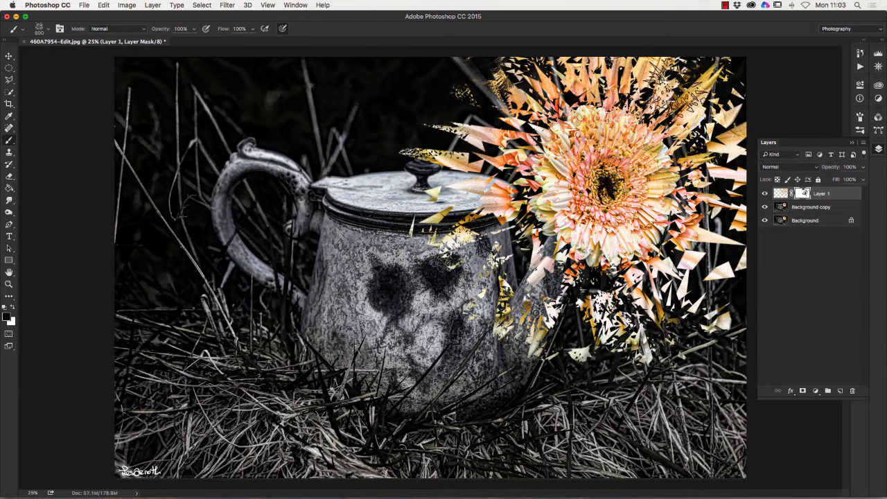
Step: Break up the petals at the flower's upper right and the shards along the right edge, using black up to 800 px
key(bracketleft)
key(bracketleft)
key(bracketleft)
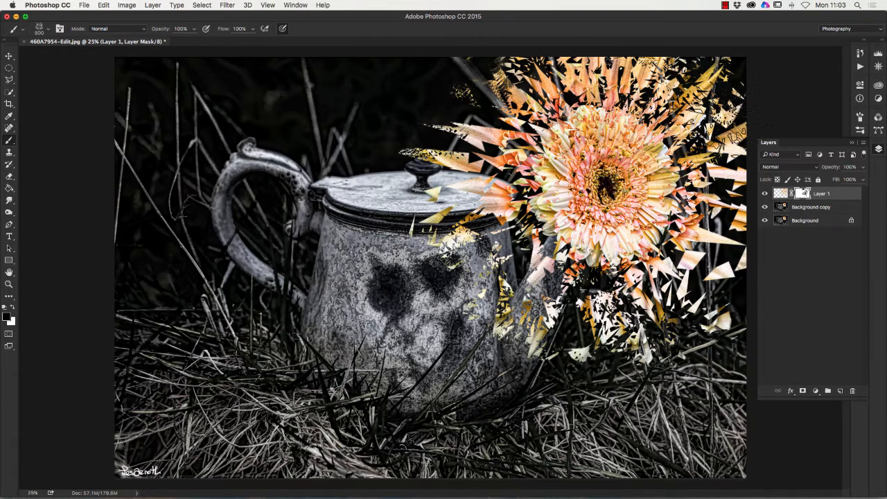
key(bracketright)
key(bracketright)
key(bracketright)
key(bracketright)
key(bracketright)
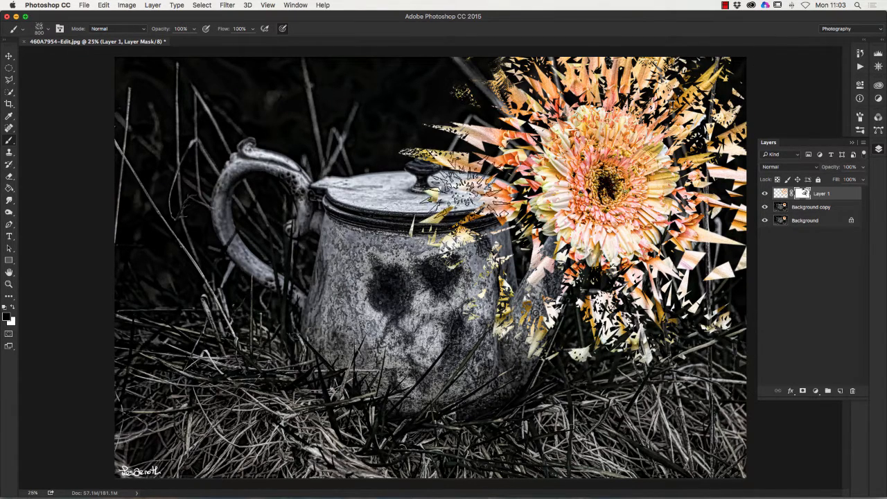
Step: Add a new empty layer directly above Background copy
click(851, 144)
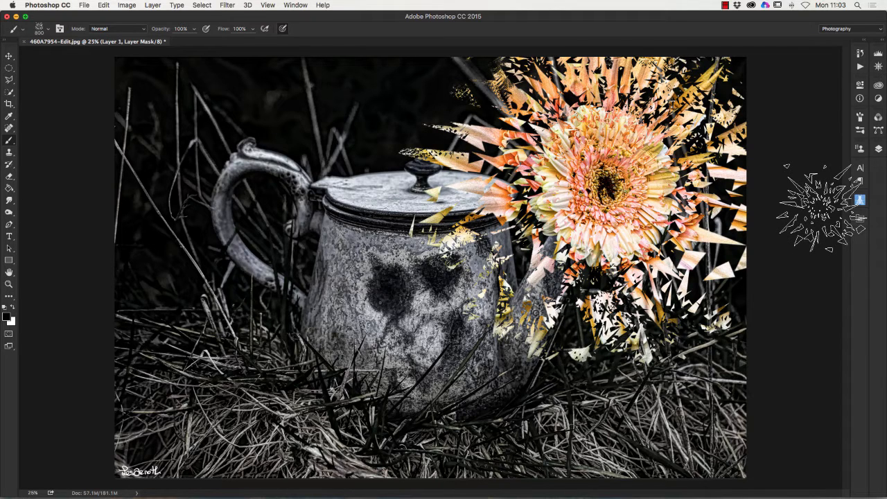
click(878, 150)
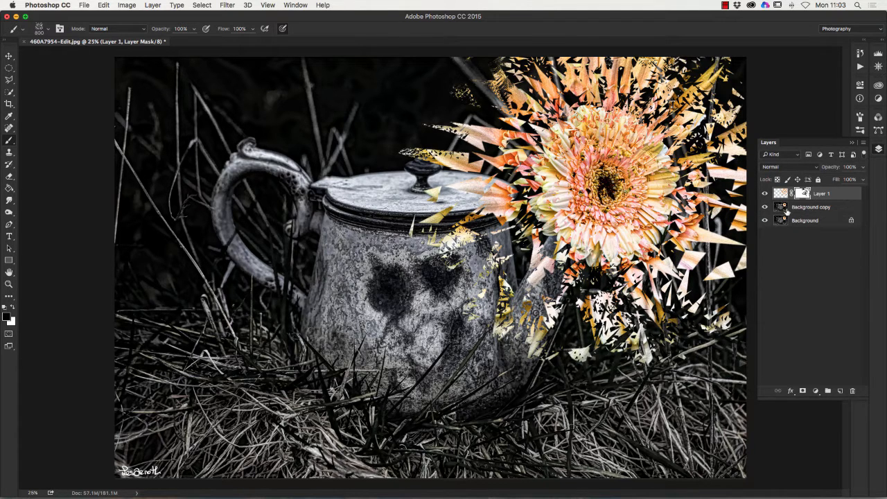
click(822, 208)
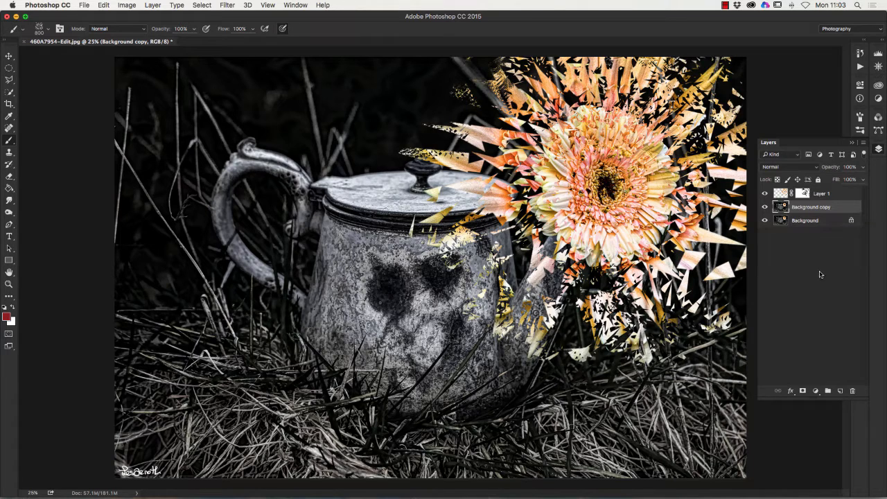
click(841, 391)
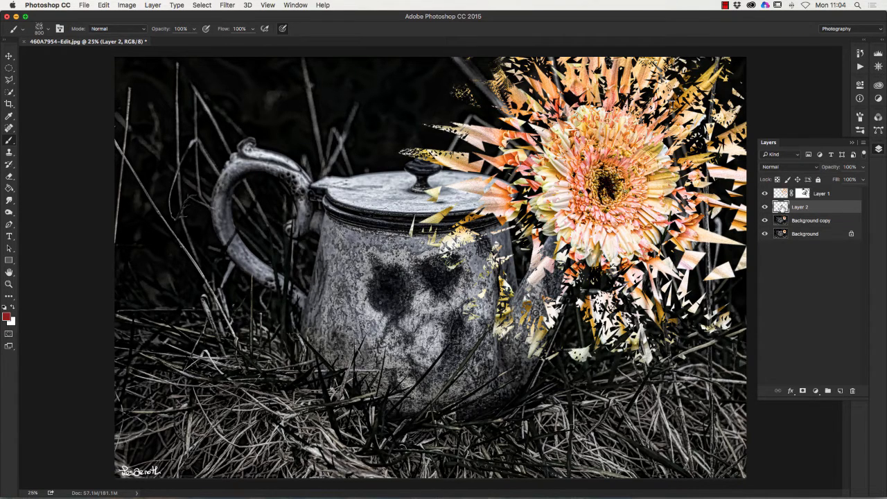
Step: Set the foreground color to a strong dark red, RGB 181, 4, 4
click(7, 317)
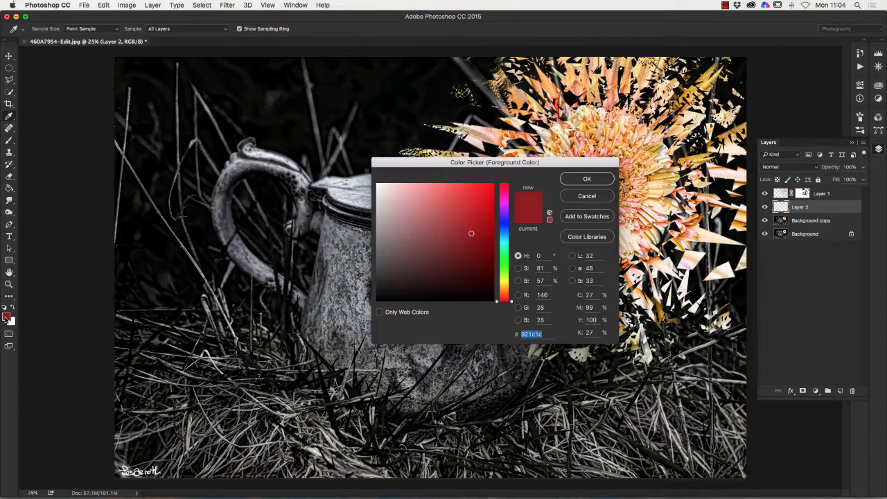
click(487, 188)
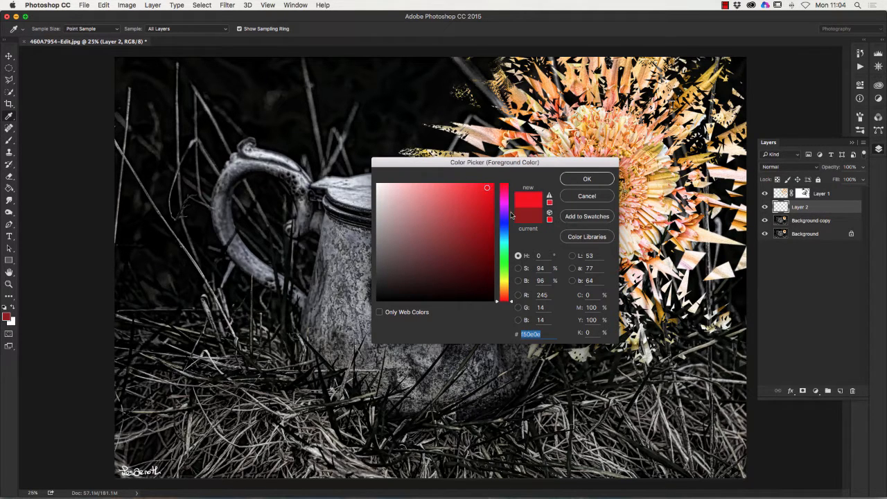
click(490, 203)
drag(490, 202, 493, 208)
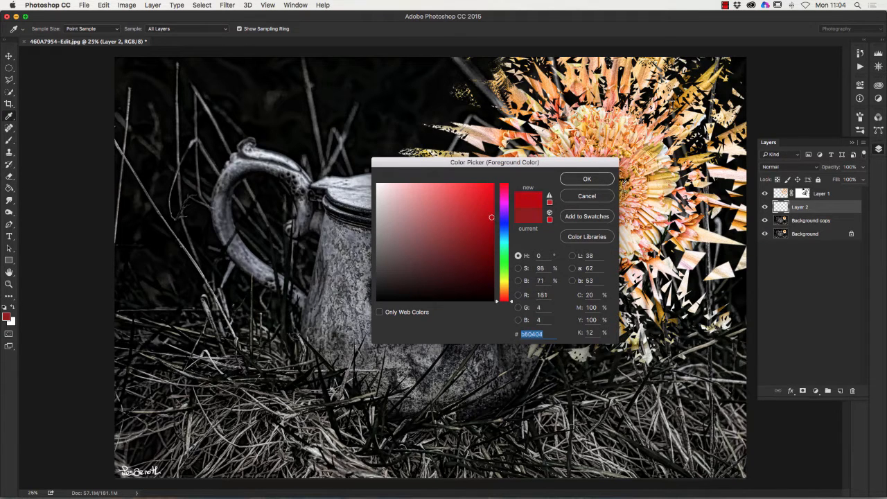
click(587, 178)
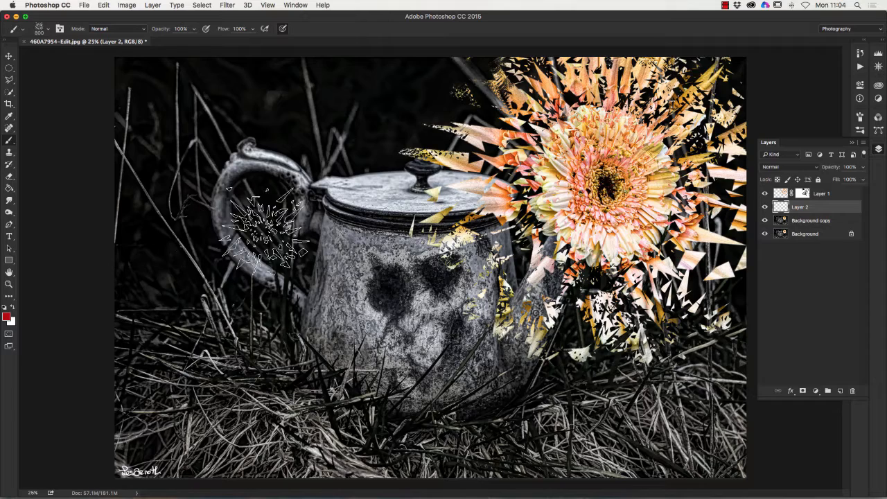
Step: Stamp red shards on Layer 2 over the left grass at 800 px, plus larger ones up to 1700 px over the teapot's lower left
click(166, 357)
click(247, 316)
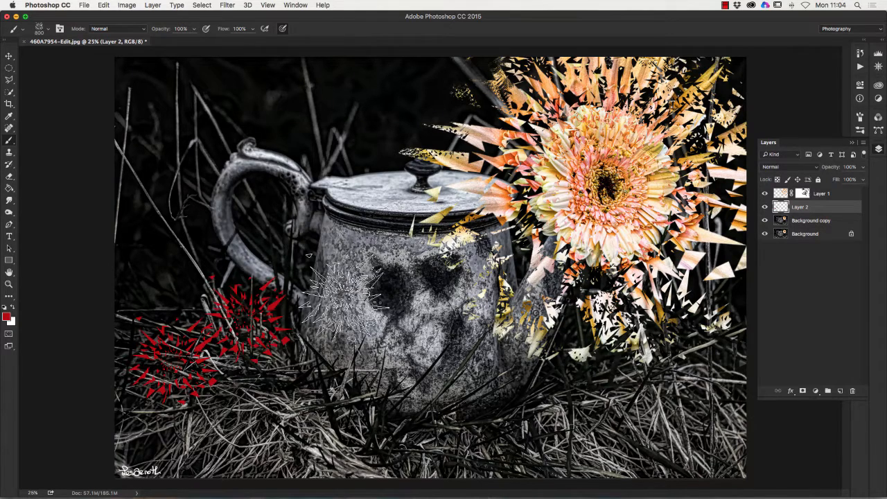
key(])
key(])
key(])
key(])
key(])
key(])
key(])
key(])
key(])
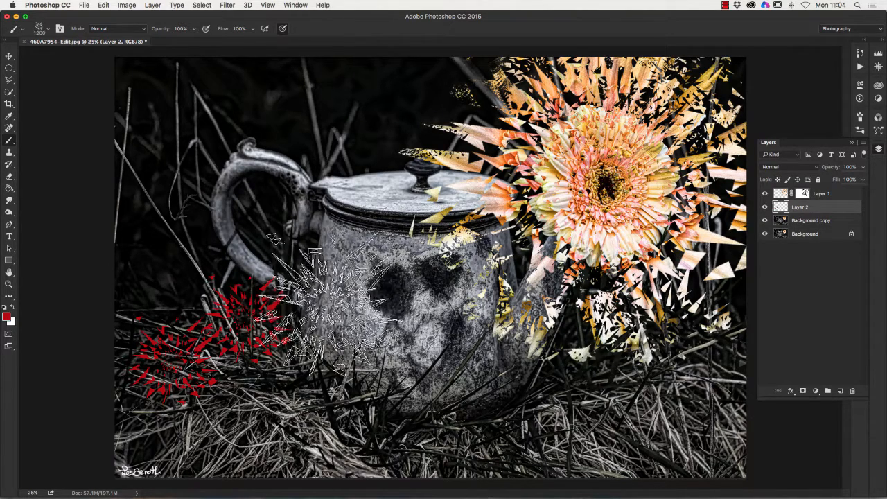
click(340, 318)
click(271, 426)
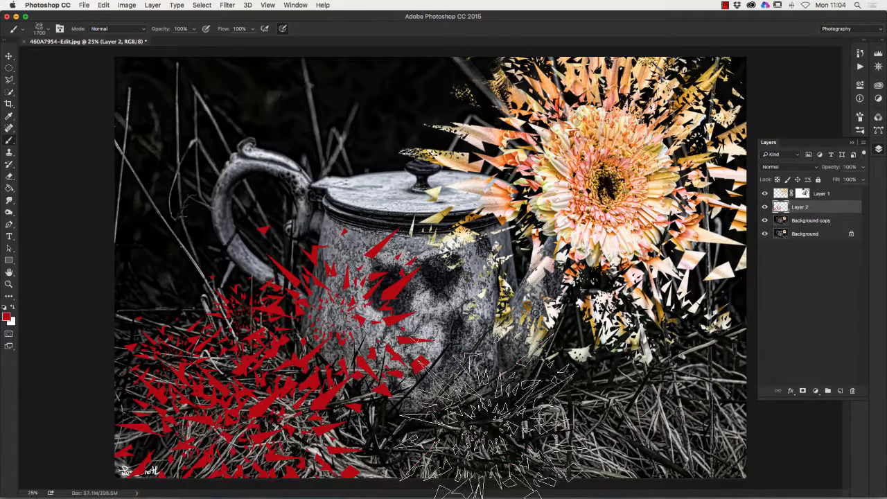
Step: Stamp 1700 px red shards on Layer 2 across the teapot's body and the whole foreground grass
click(471, 402)
click(437, 291)
click(589, 416)
click(686, 430)
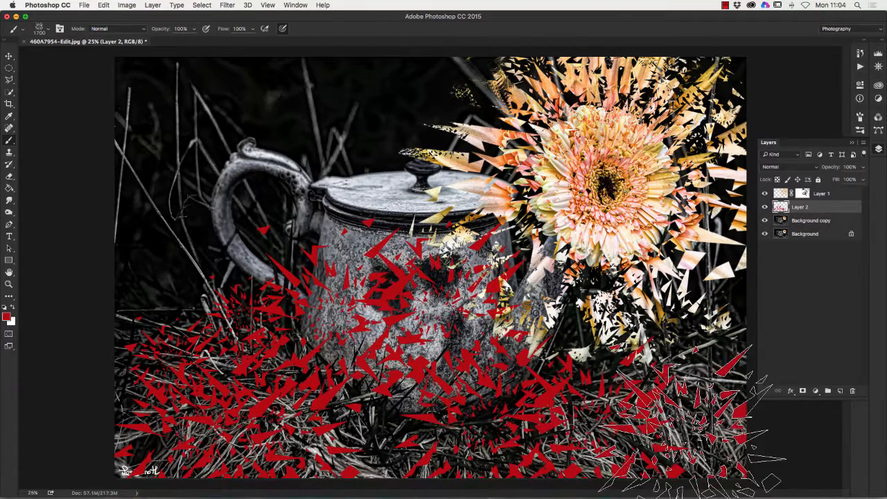
click(333, 430)
click(471, 454)
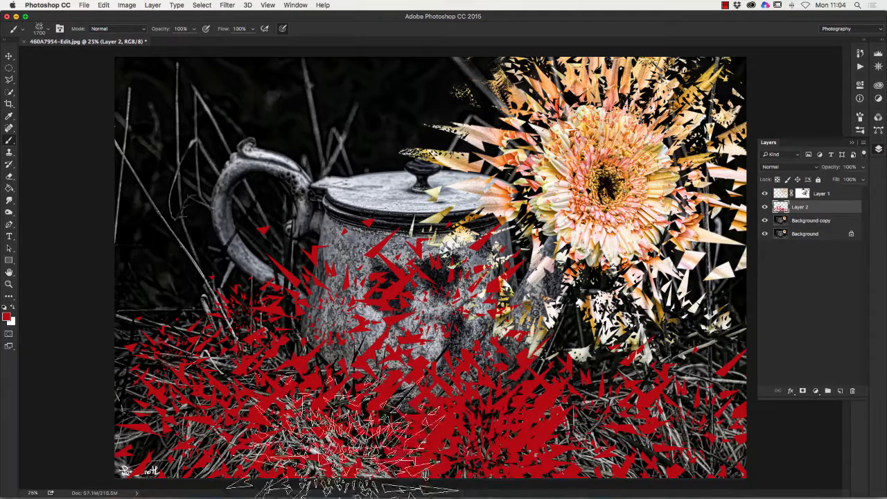
click(343, 444)
click(201, 442)
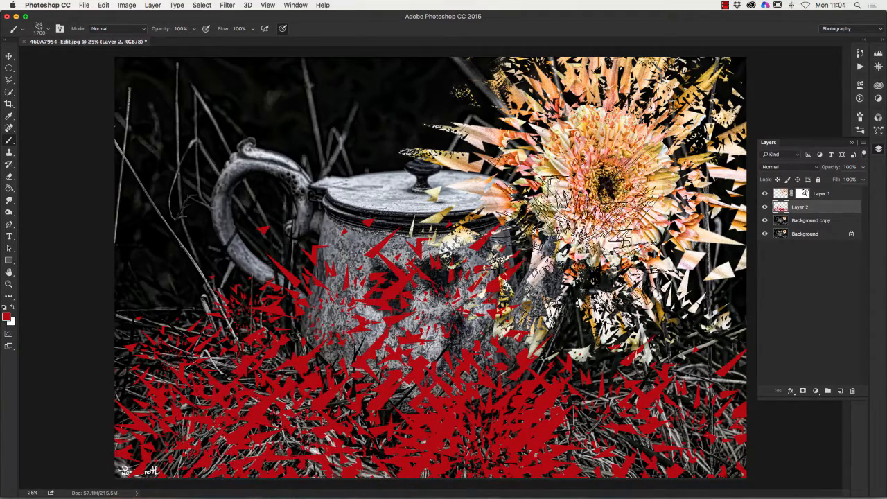
Step: Stamp more 1700 px red shards over the teapot's spout, lid and handle and beneath the flower
click(488, 260)
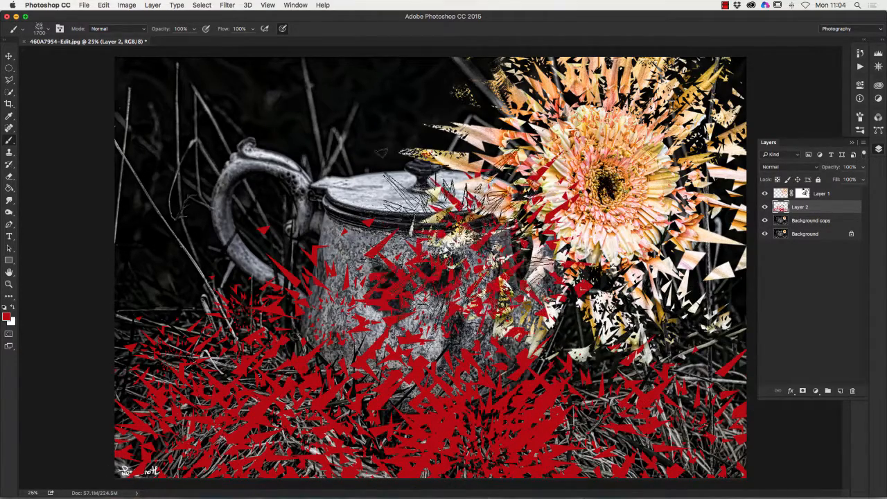
click(468, 219)
click(655, 323)
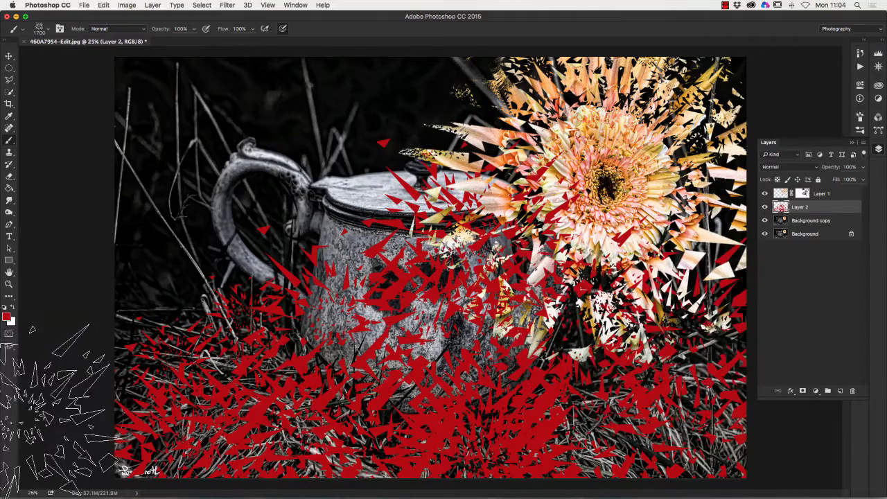
click(301, 246)
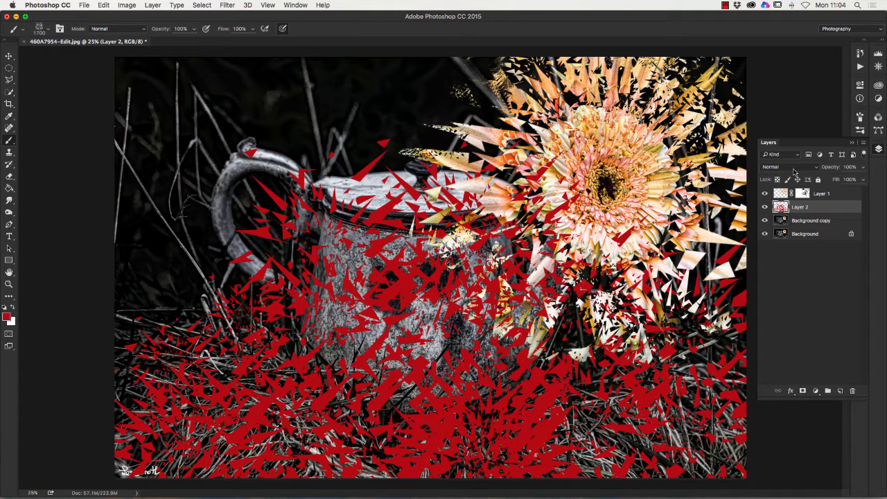
Step: Set Layer 2's blend mode to Overlay and keep its opacity at 100%
click(817, 170)
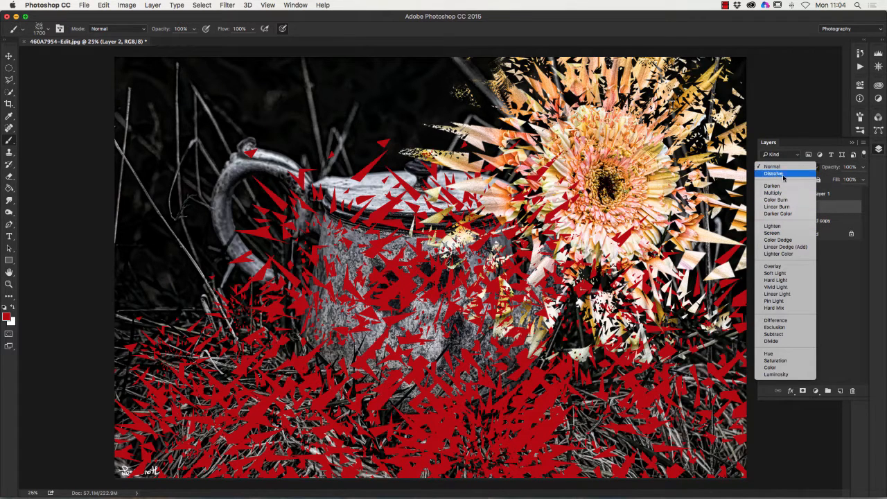
click(771, 266)
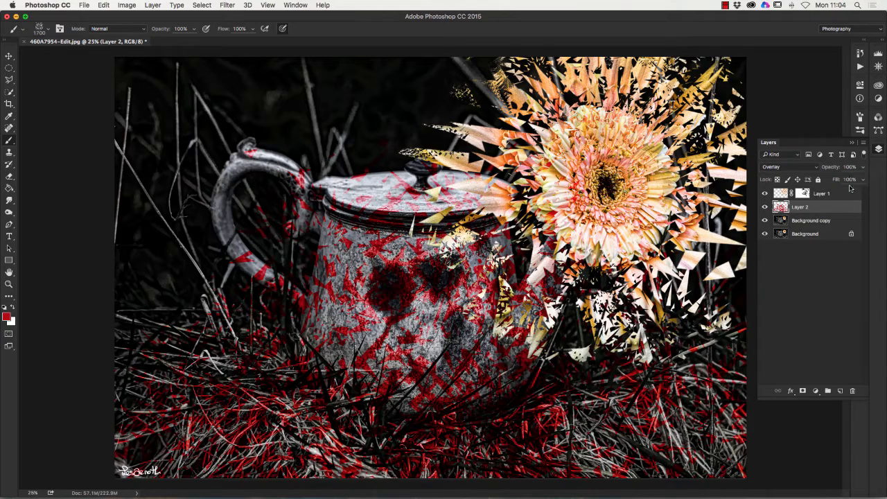
click(863, 167)
drag(863, 178, 886, 182)
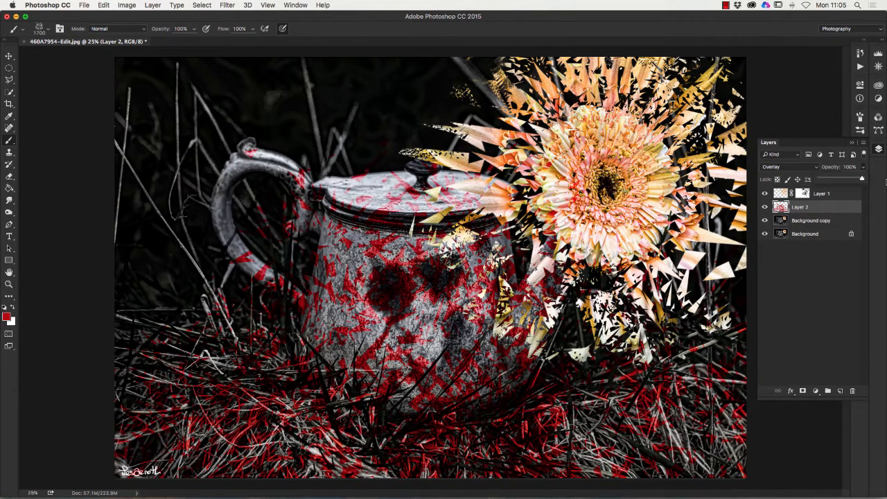
Step: Activate the Elliptical Marquee tool with the Layers panel out of the way
click(852, 142)
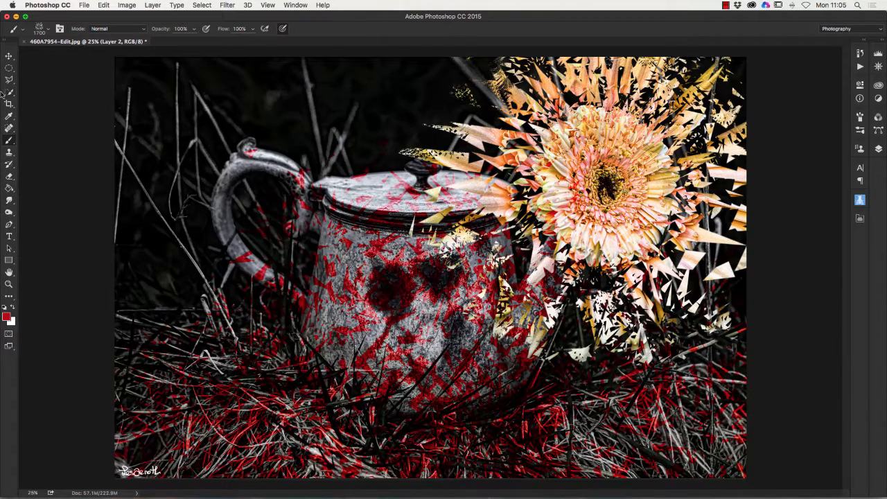
click(10, 70)
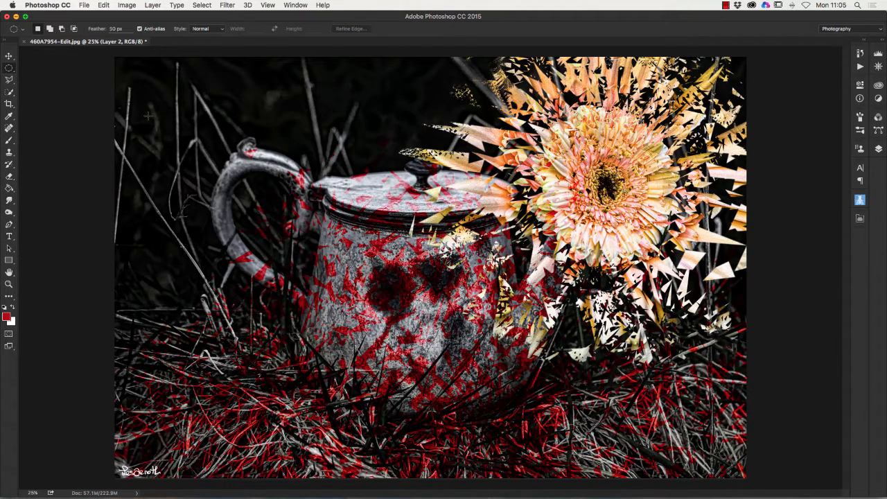